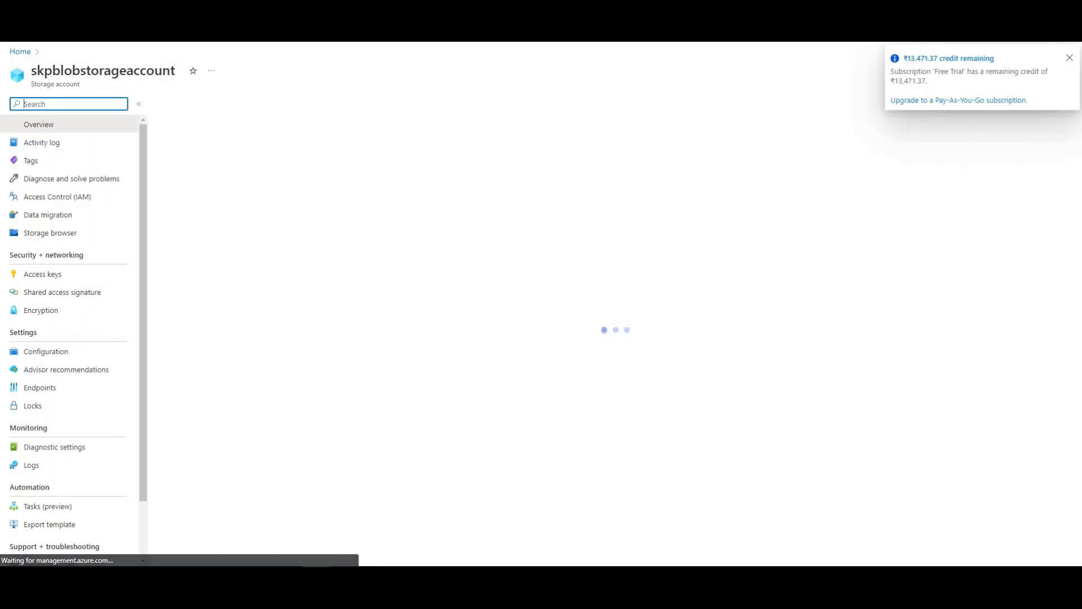
Step: Examine the contents of the sink and source containers in the skpblobstorageaccount storage account
{"action": "left_click", "coordinate": [41, 292]}
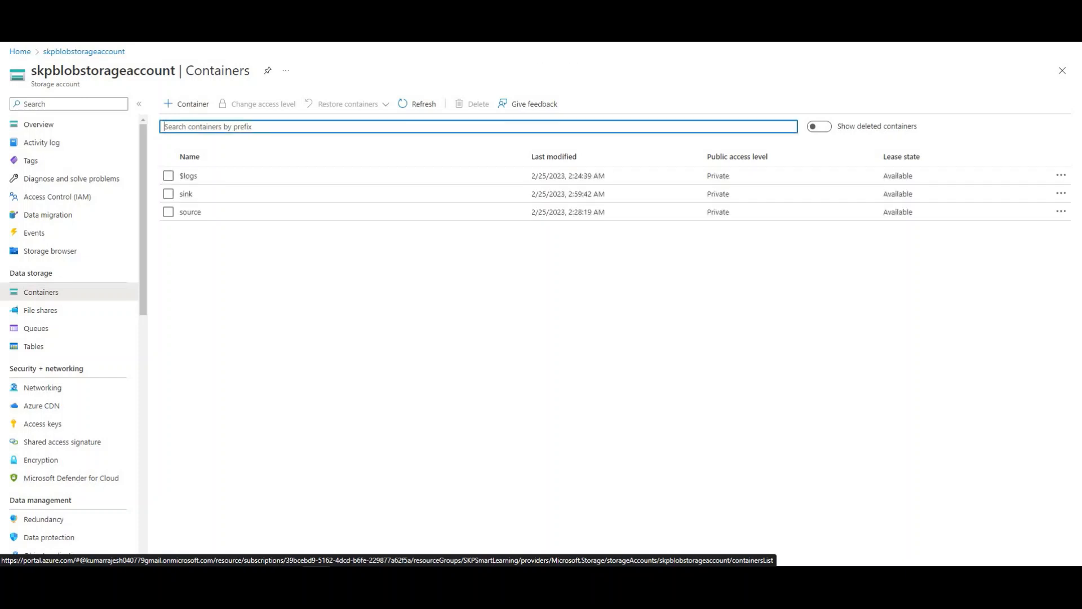
{"action": "left_click", "coordinate": [186, 193]}
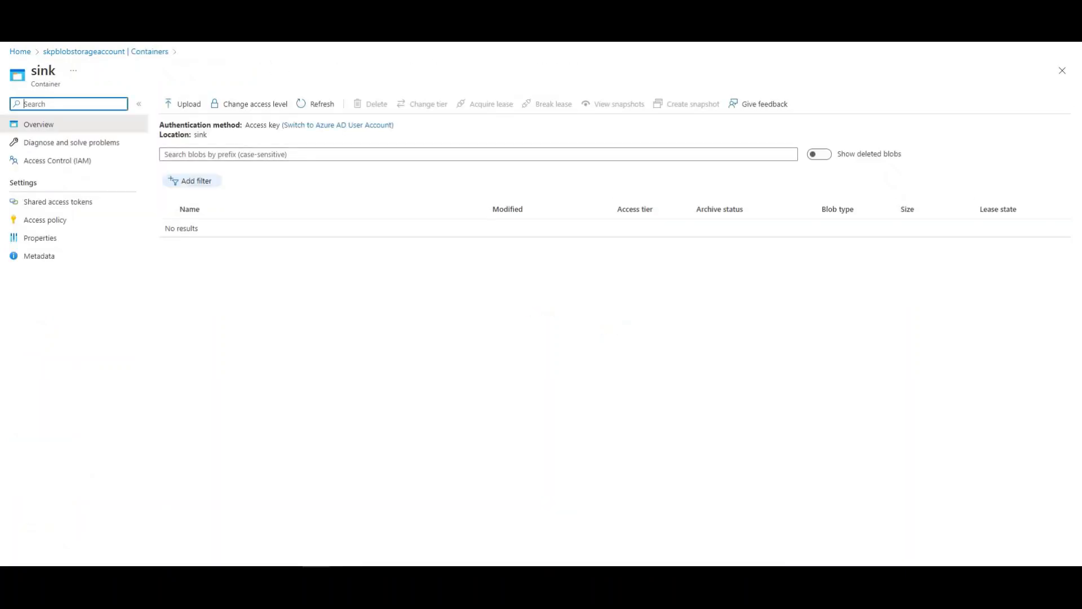
{"action": "left_click", "coordinate": [105, 52]}
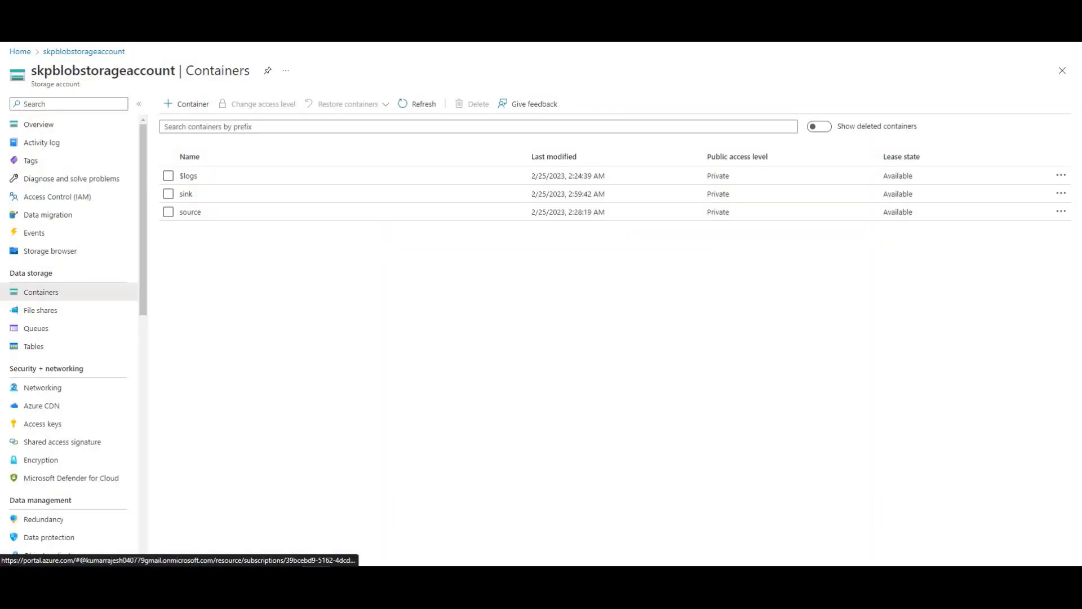
{"action": "left_click", "coordinate": [319, 212]}
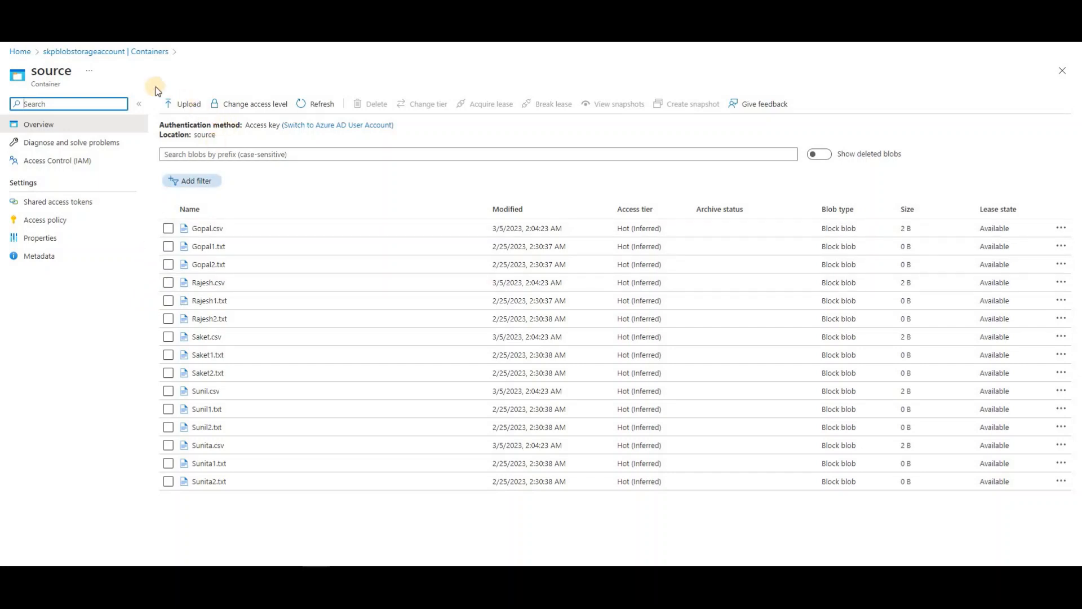
{"action": "left_click", "coordinate": [149, 52]}
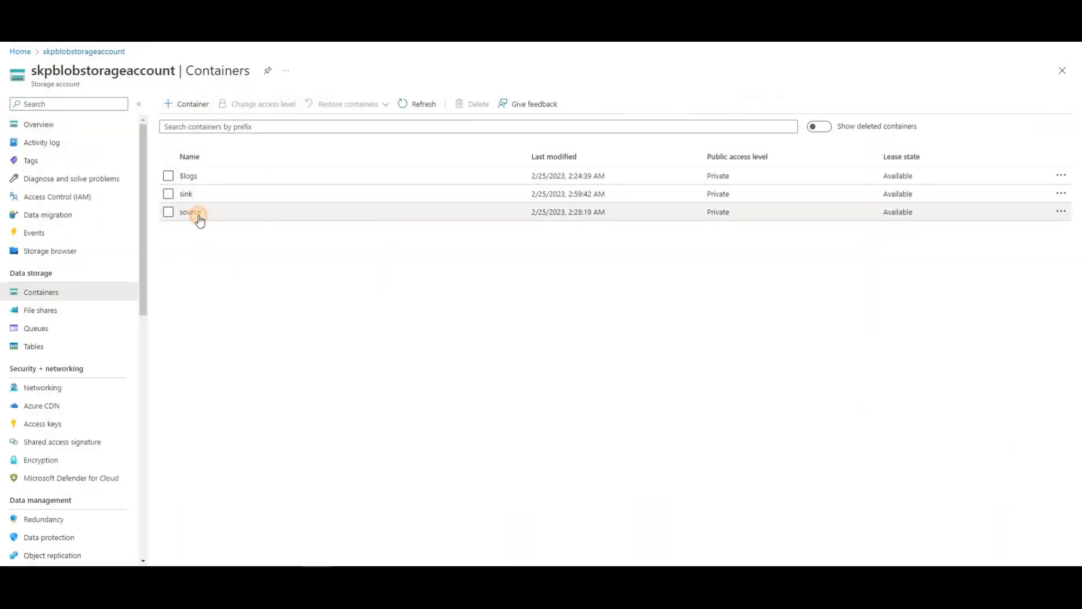
{"action": "left_click", "coordinate": [198, 216]}
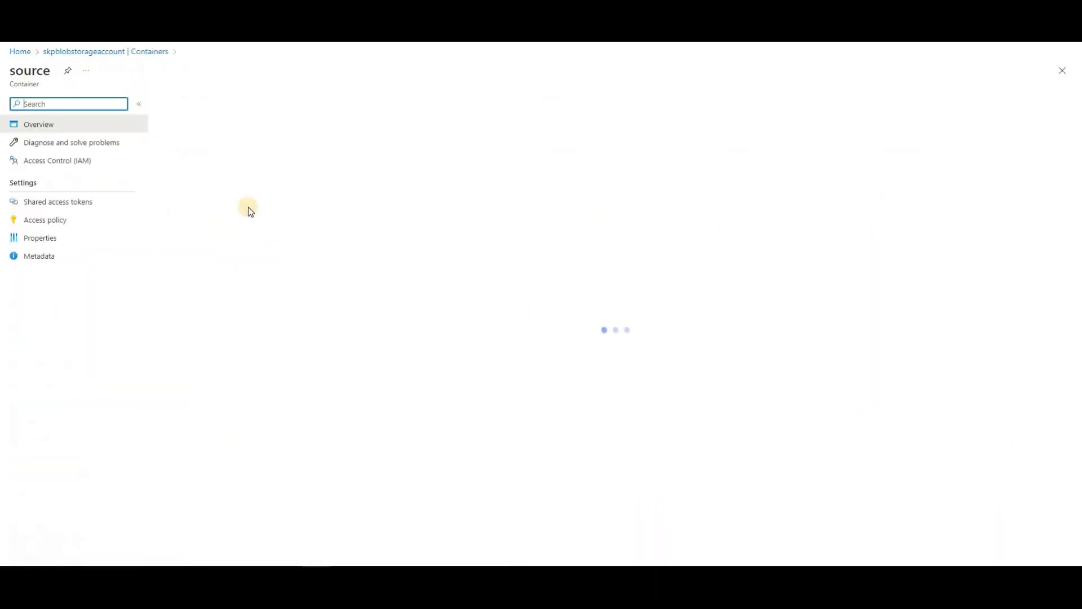
{"action": "left_click", "coordinate": [148, 51]}
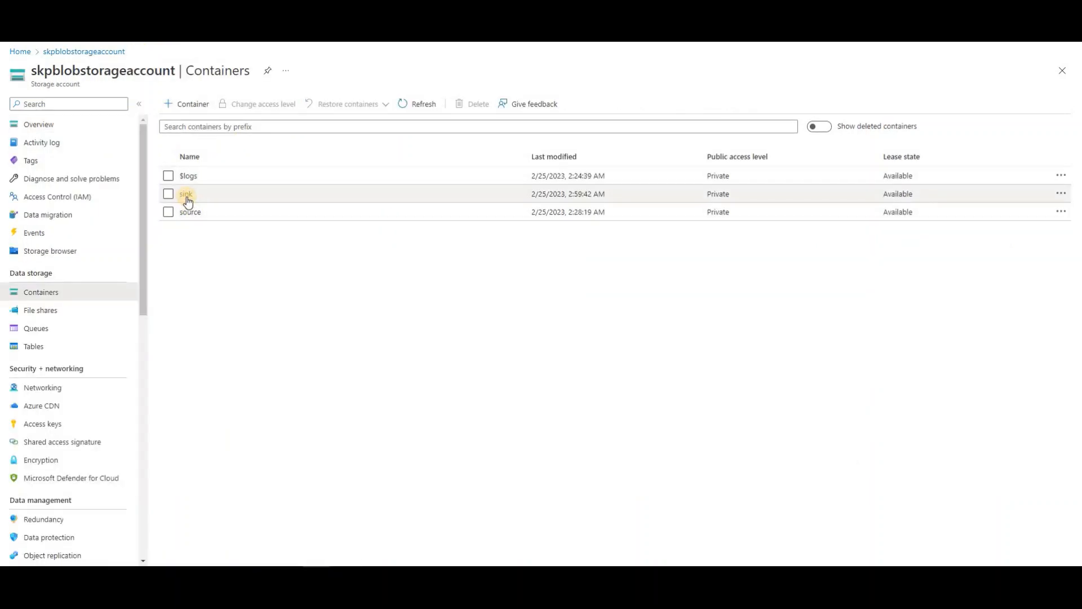
{"action": "left_click", "coordinate": [186, 194]}
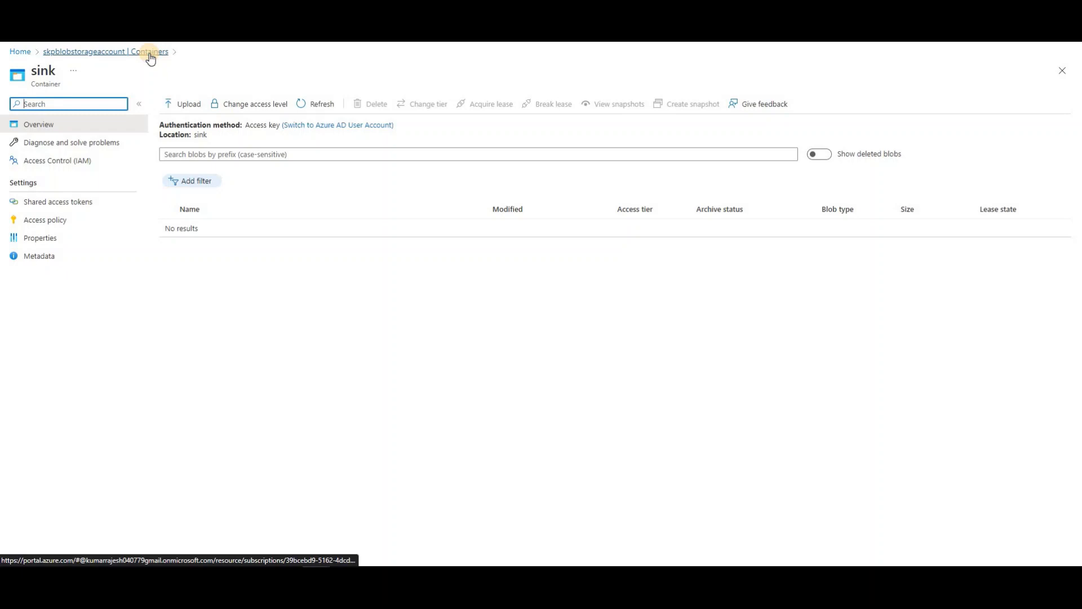
{"action": "left_click", "coordinate": [150, 52]}
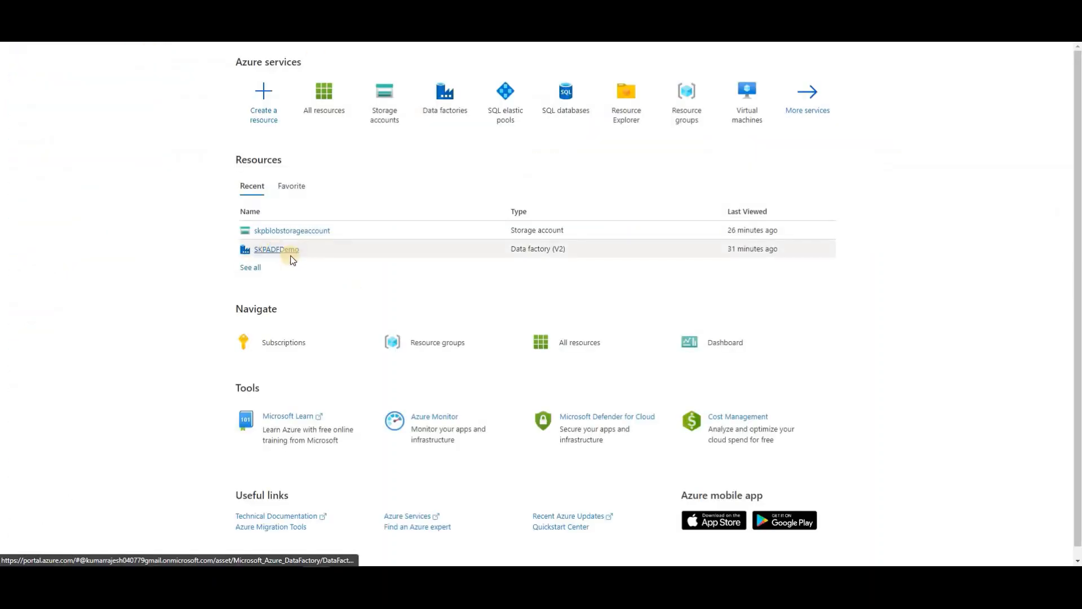
Step: Open the SKPADFDemo data factory in a new browser tab and launch its studio
{"action": "right_click", "coordinate": [290, 255]}
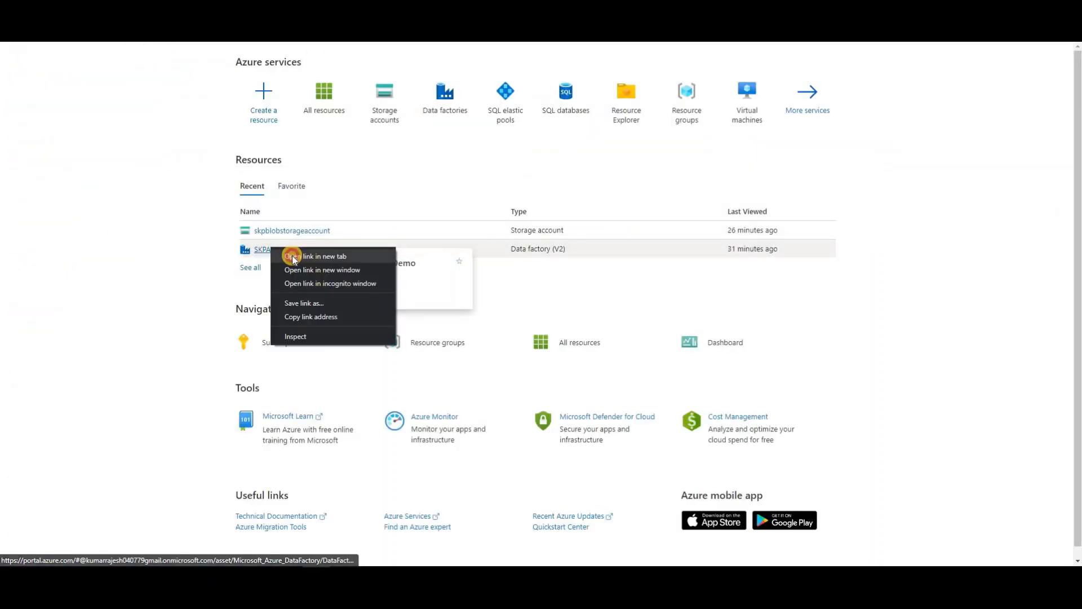
{"action": "left_click", "coordinate": [292, 257]}
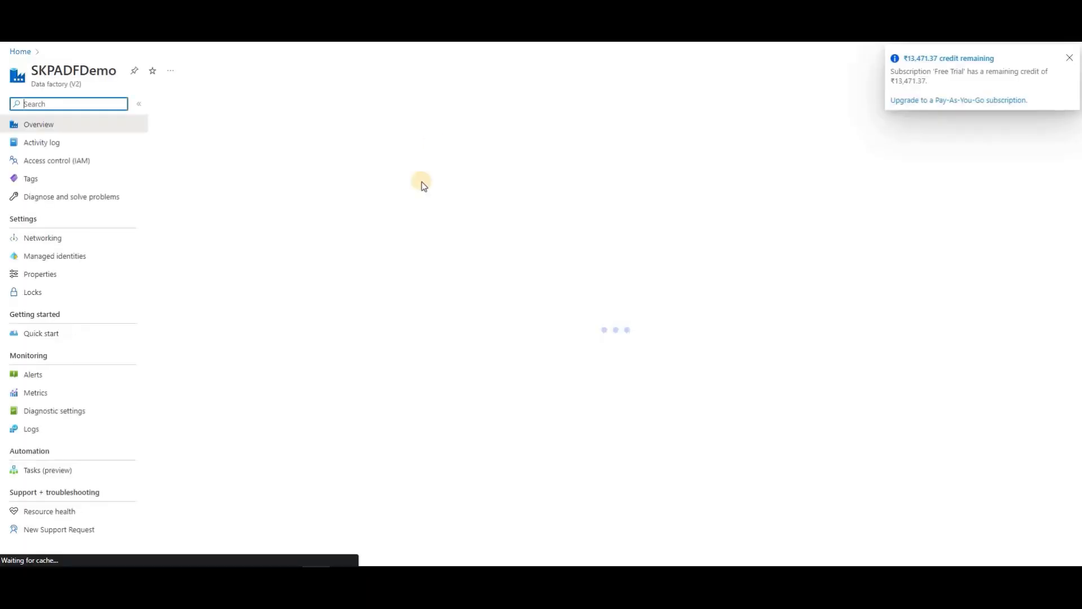
{"action": "left_click", "coordinate": [533, 329]}
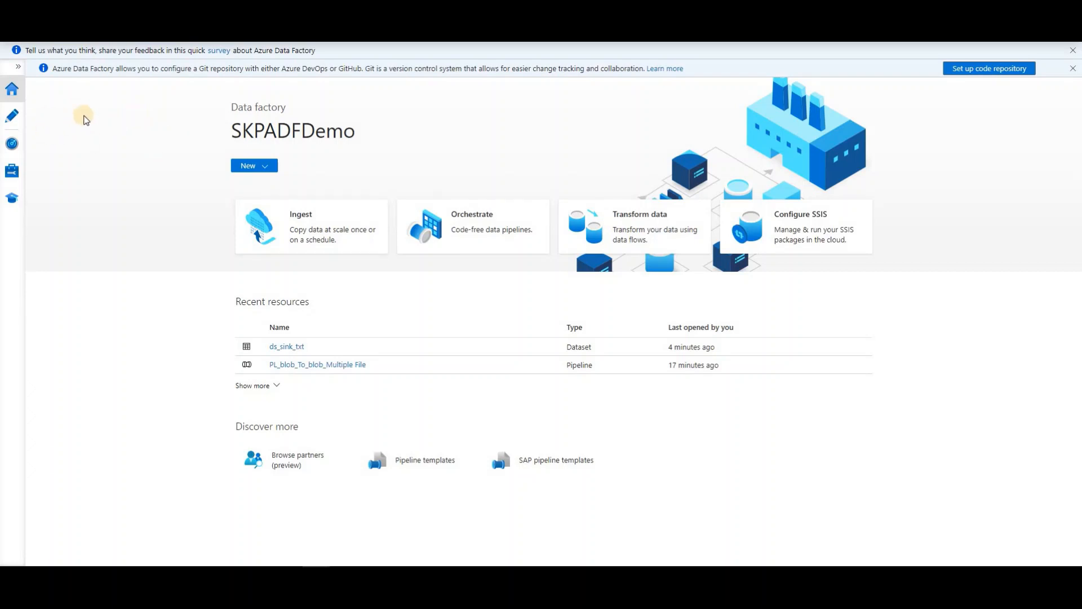
Step: Create a new blank pipeline in the data factory's authoring workspace
{"action": "left_click", "coordinate": [271, 168]}
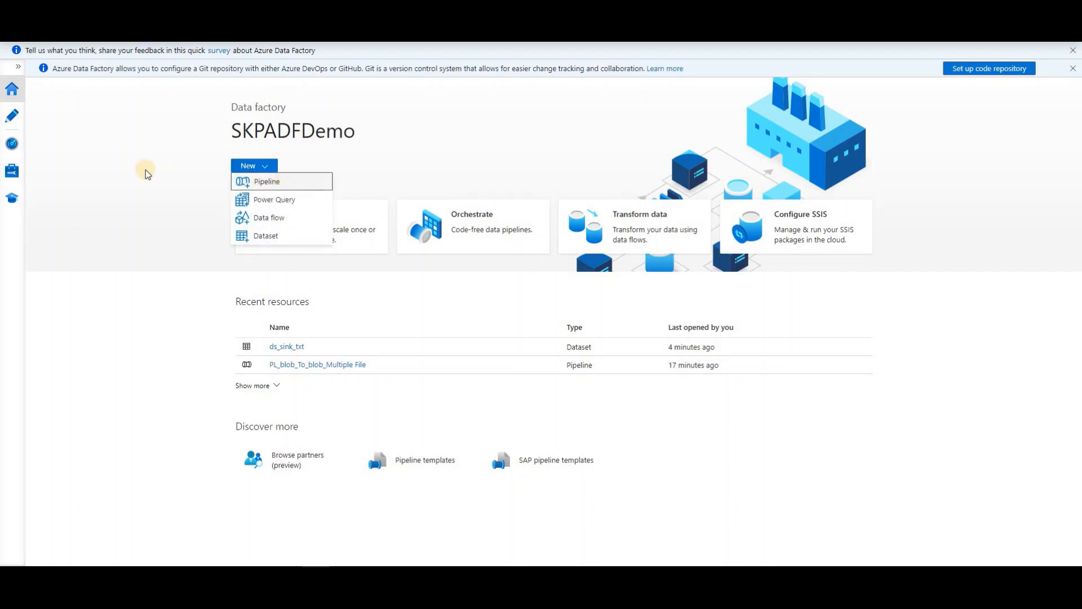
{"action": "left_click", "coordinate": [13, 119]}
{"action": "left_click", "coordinate": [13, 119]}
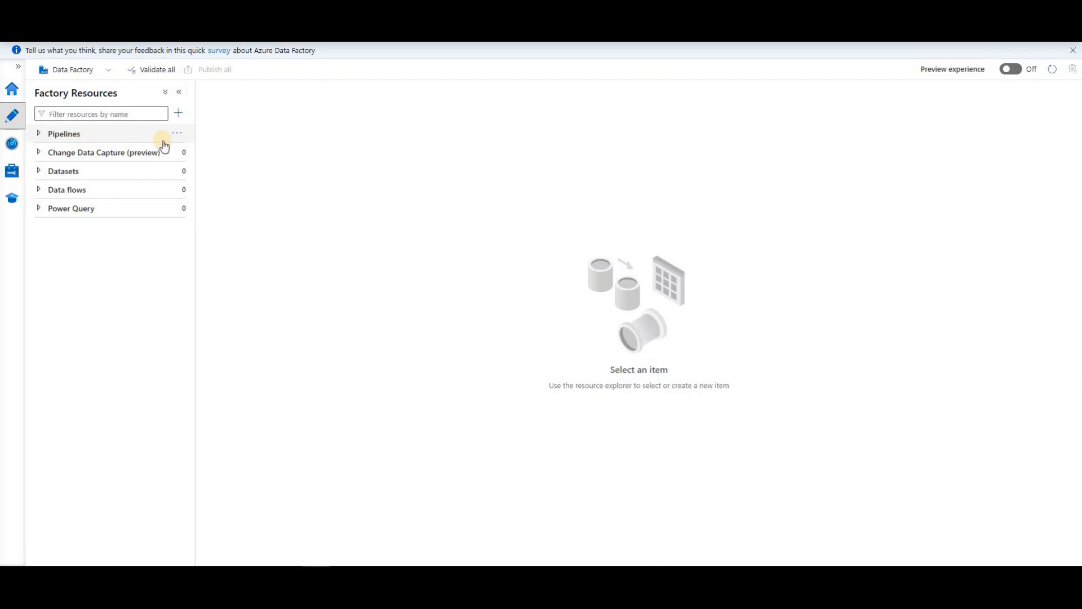
{"action": "left_click", "coordinate": [178, 136]}
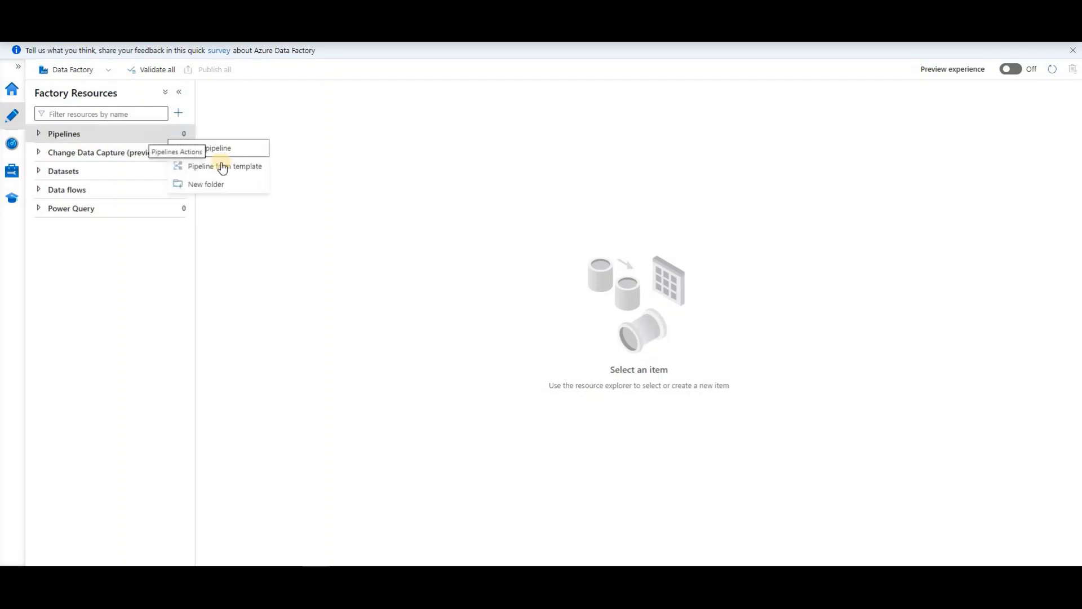
{"action": "left_click", "coordinate": [178, 113]}
{"action": "left_click", "coordinate": [178, 114]}
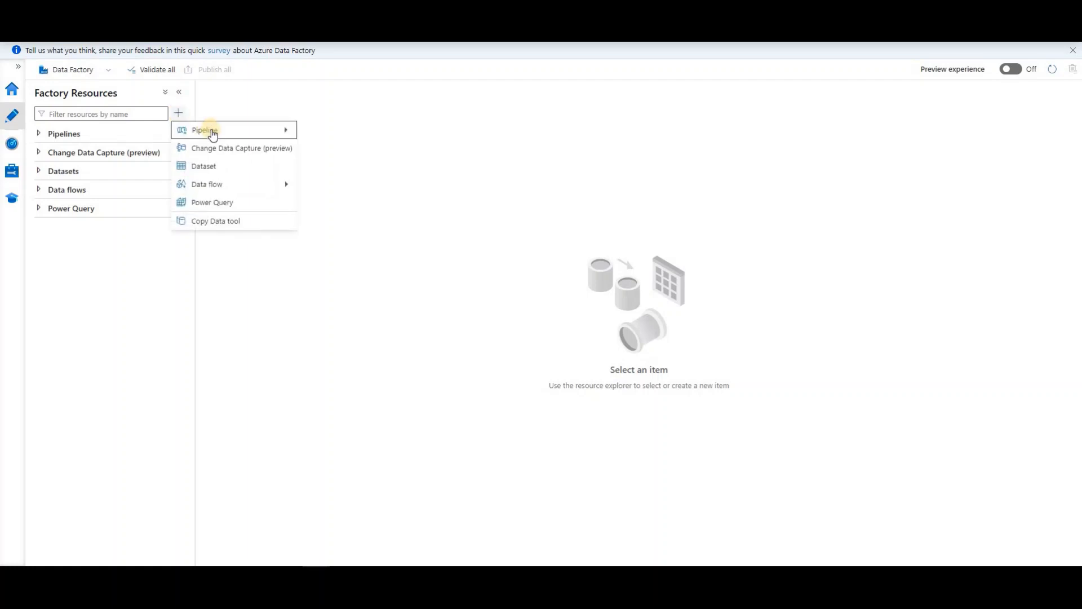
{"action": "mouse_move", "coordinate": [210, 134]}
{"action": "left_click", "coordinate": [333, 130]}
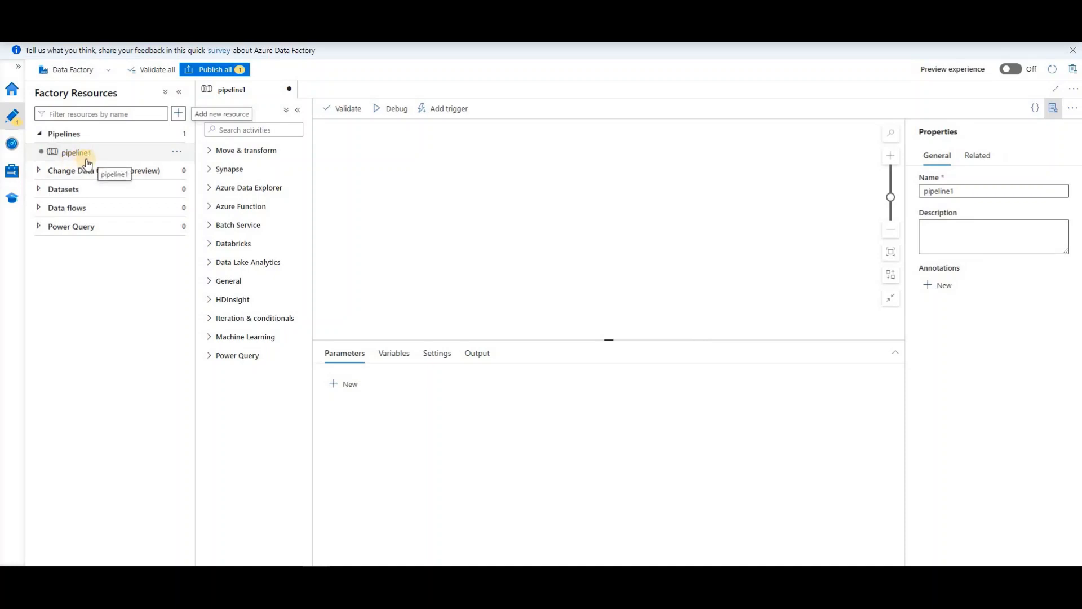
Step: Rename the new pipeline as pl_blob_To_blob_Exten in its properties
{"action": "left_click_drag", "start_coordinate": [964, 193], "coordinate": [868, 194]}
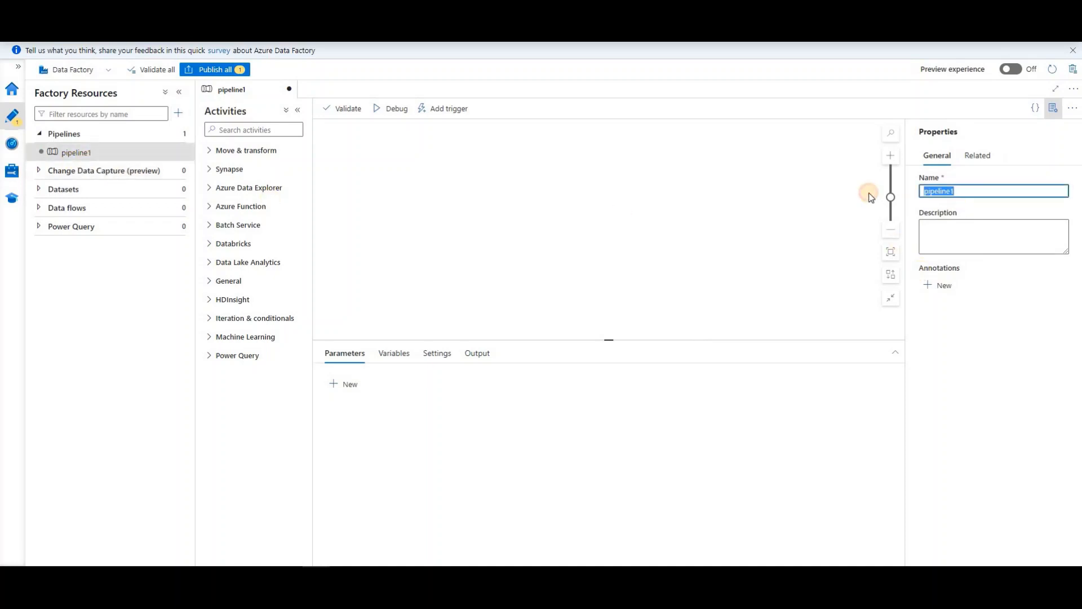
{"action": "left_click", "coordinate": [871, 197]}
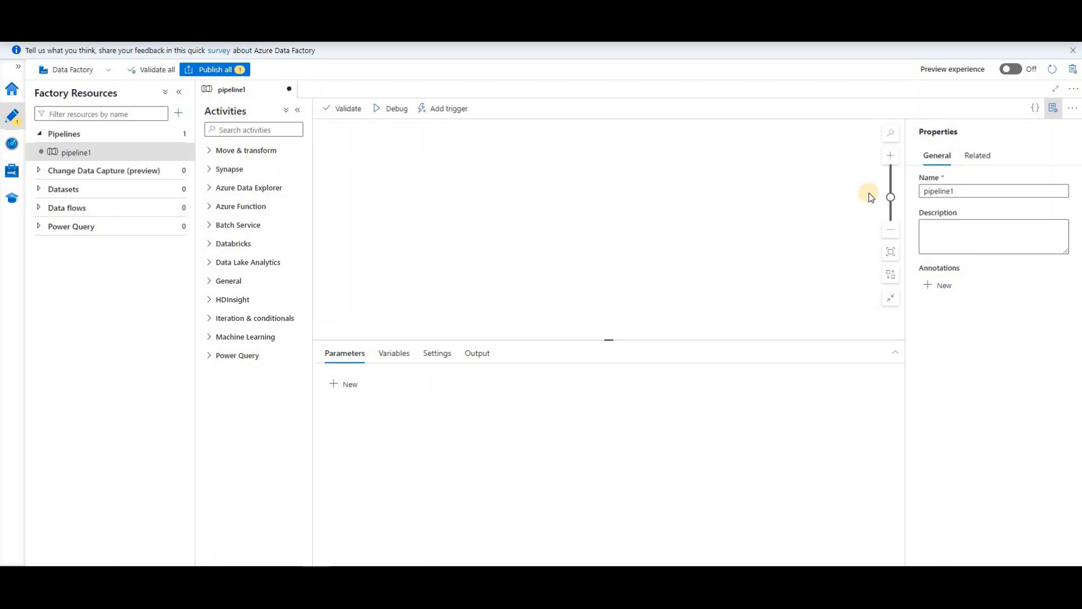
{"action": "left_click_drag", "start_coordinate": [959, 193], "coordinate": [899, 190]}
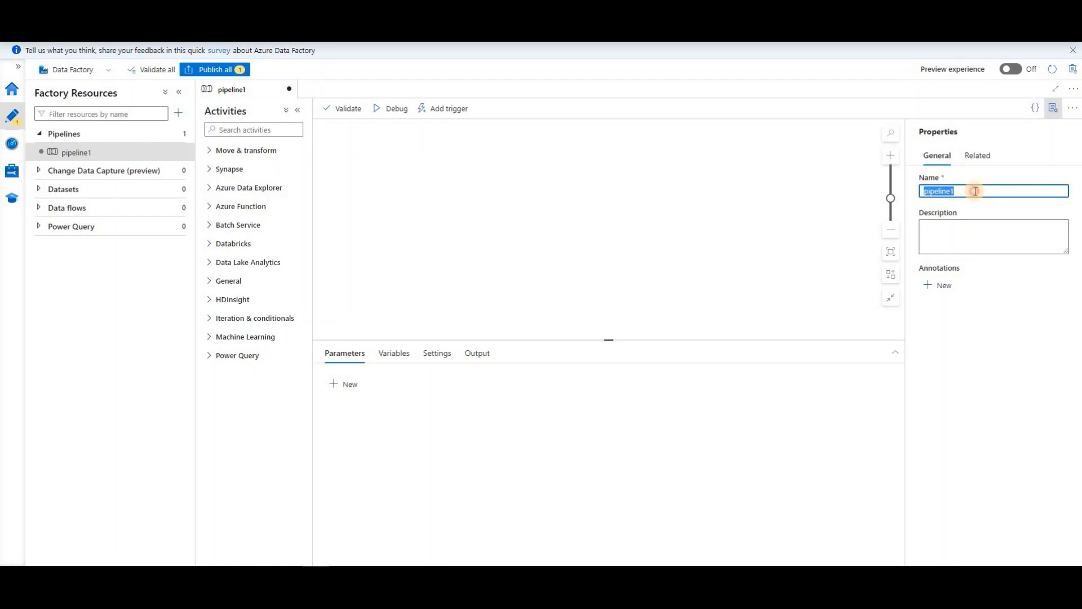
{"action": "left_click", "coordinate": [965, 224]}
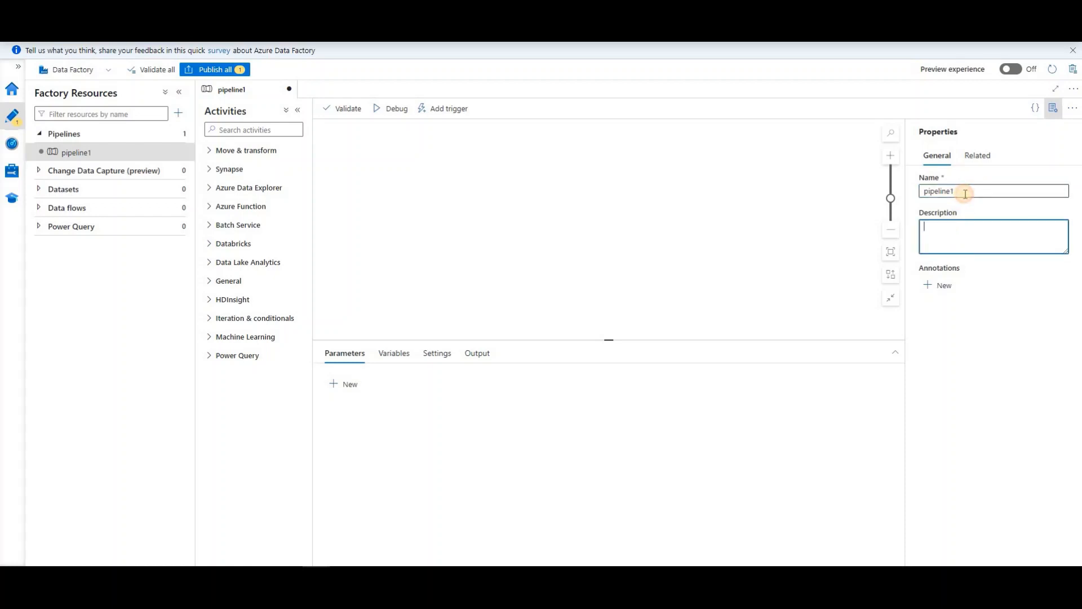
{"action": "left_click", "coordinate": [965, 193]}
{"action": "key", "text": "BackSpace"}
{"action": "key", "text": "BackSpace"}
{"action": "key", "text": "BackSpace"}
{"action": "key", "text": "BackSpace"}
{"action": "key", "text": "BackSpace"}
{"action": "key", "text": "BackSpace"}
{"action": "key", "text": "BackSpace"}
{"action": "key", "text": "BackSpace"}
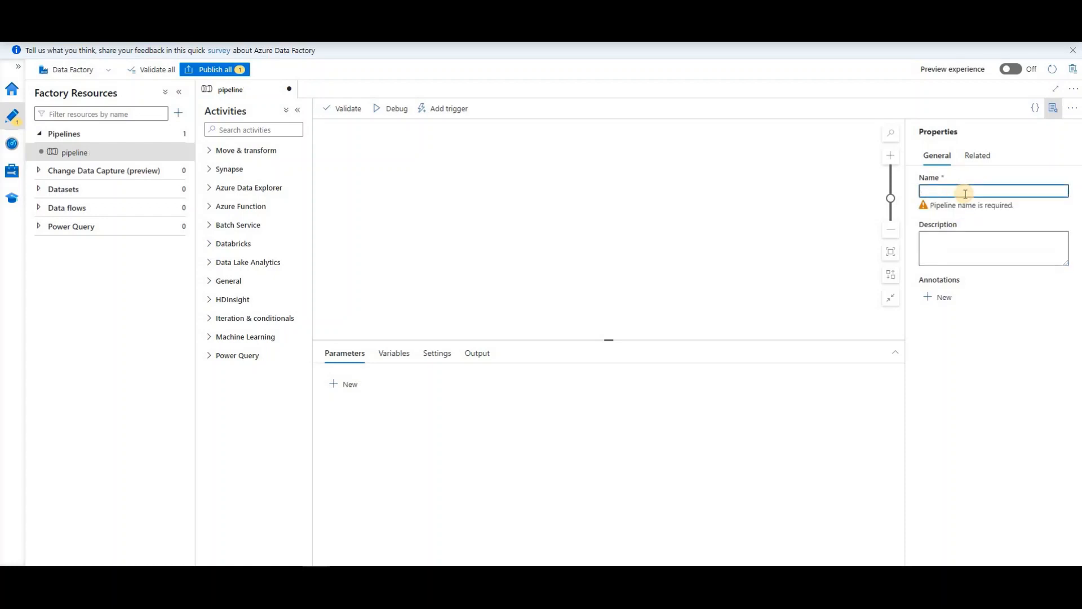
{"action": "type", "text": "pl_b"}
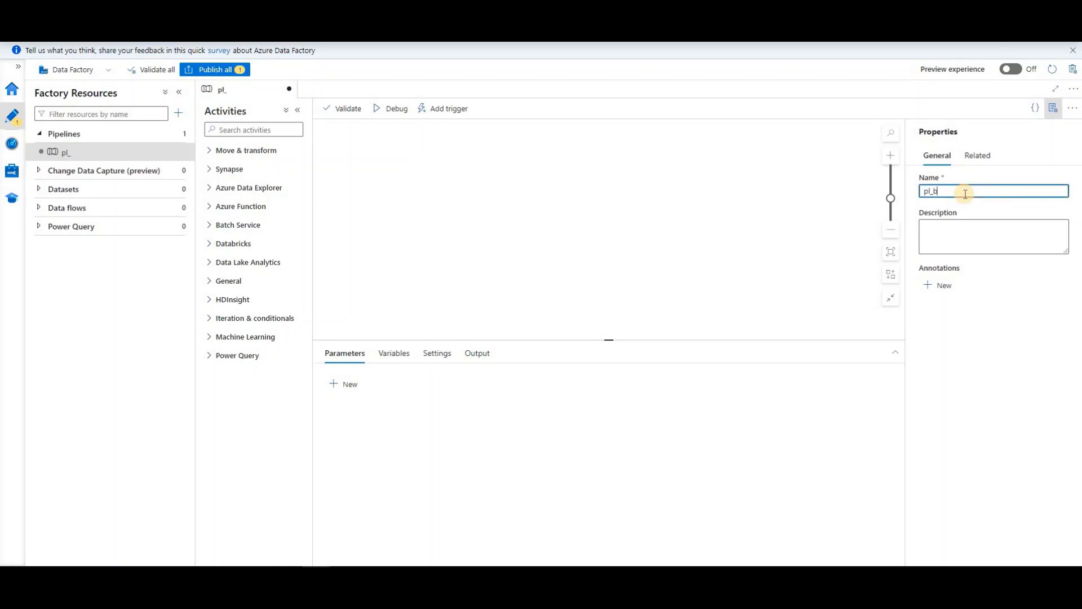
{"action": "type", "text": "lob_Exten"}
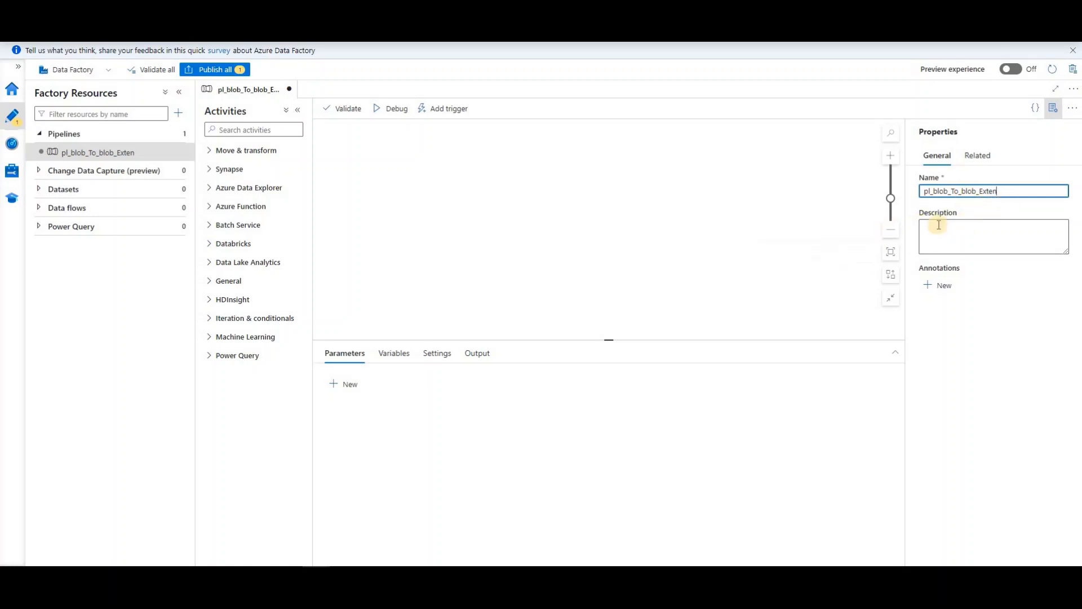
Step: Hide the pipeline's properties pane and collapse the factory resources pane to widen the canvas
{"action": "left_click", "coordinate": [1053, 110]}
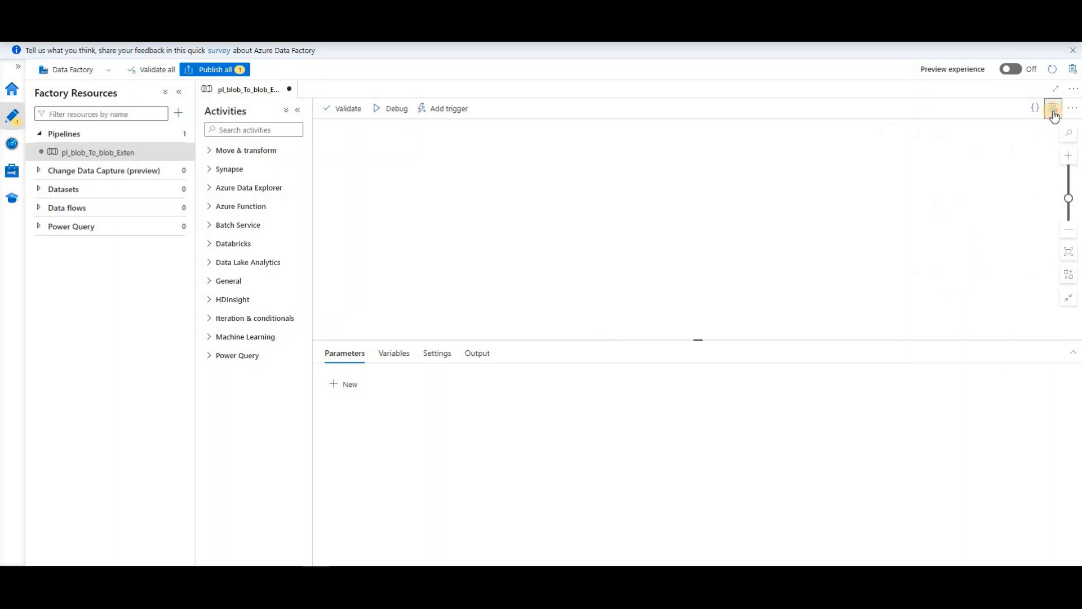
{"action": "left_click", "coordinate": [1054, 111]}
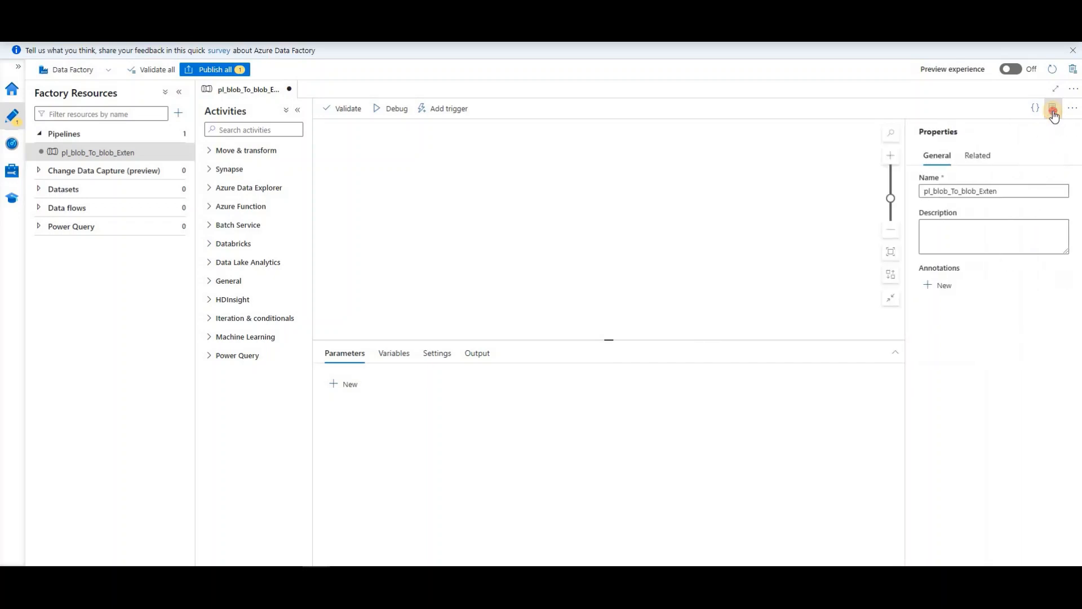
{"action": "left_click", "coordinate": [1053, 110]}
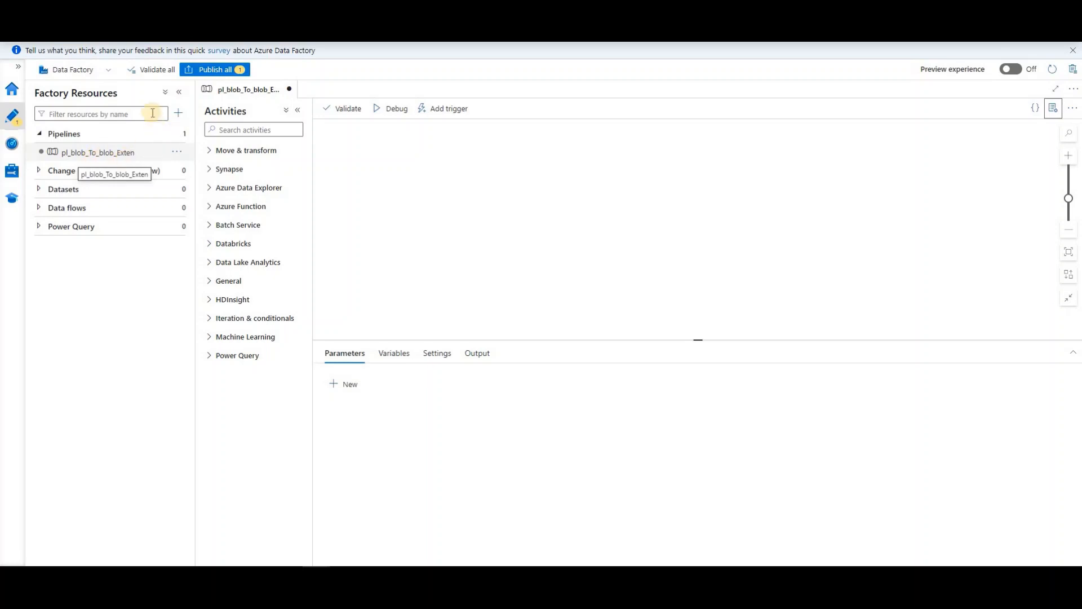
{"action": "left_click", "coordinate": [179, 95]}
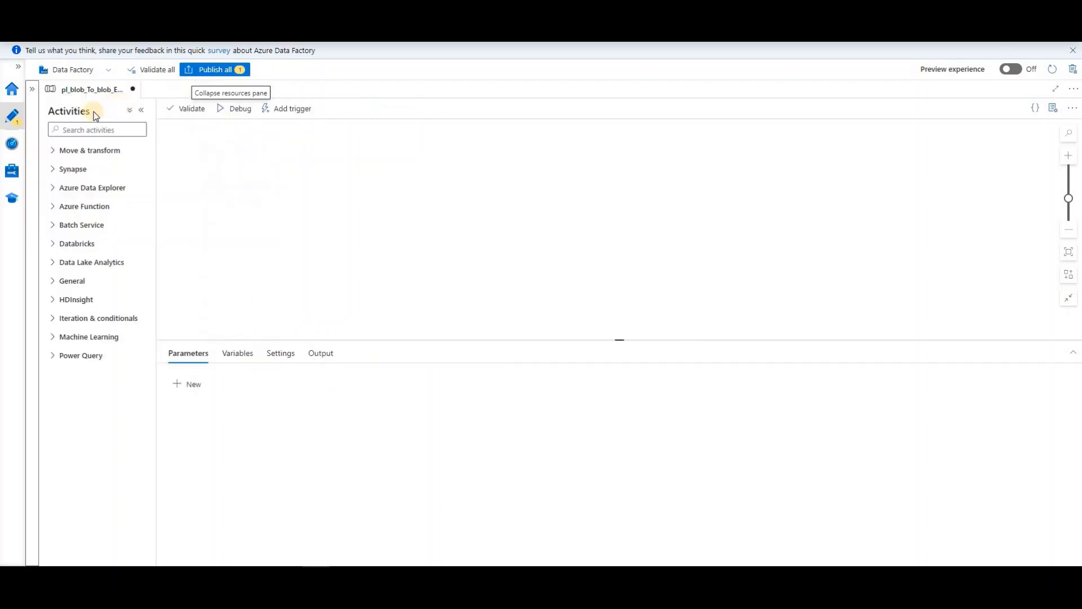
{"action": "left_click", "coordinate": [32, 92]}
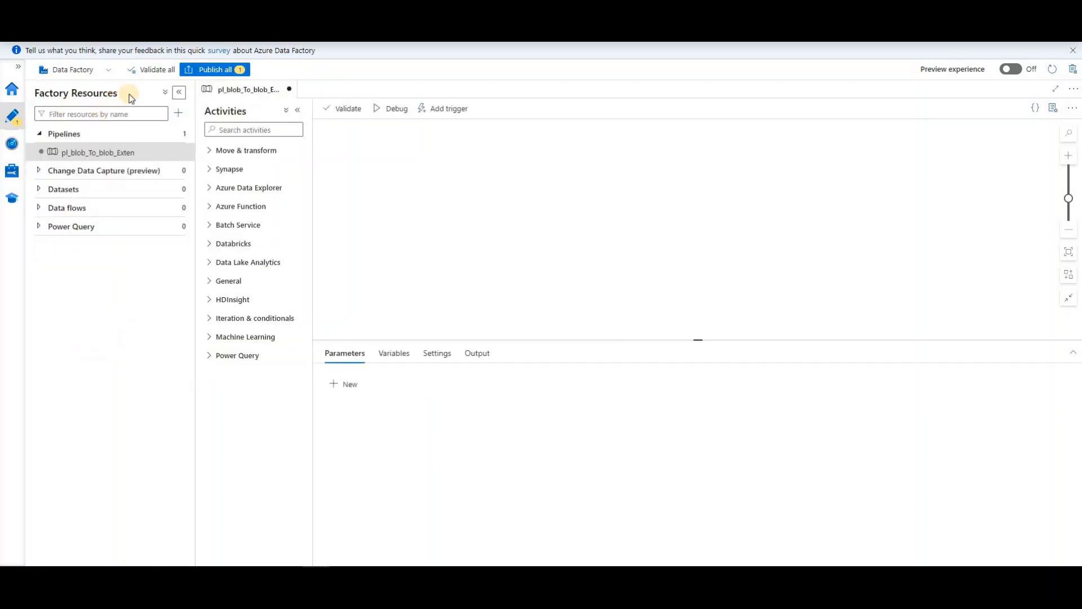
{"action": "left_click", "coordinate": [179, 94]}
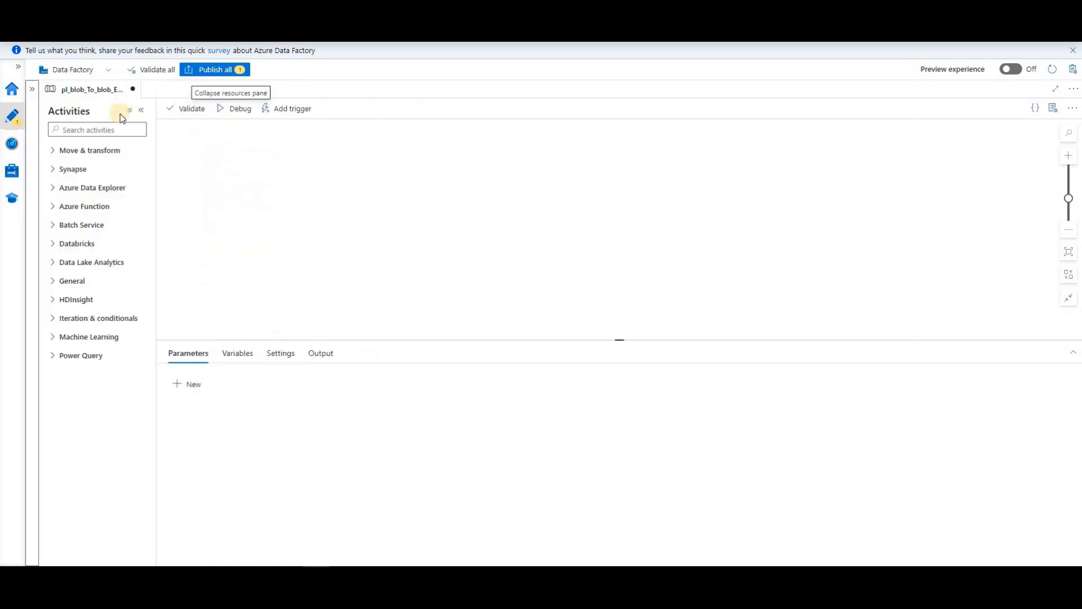
Step: Add a Copy data activity from Move & transform to the pipeline canvas and enlarge its settings pane
{"action": "left_click", "coordinate": [84, 150]}
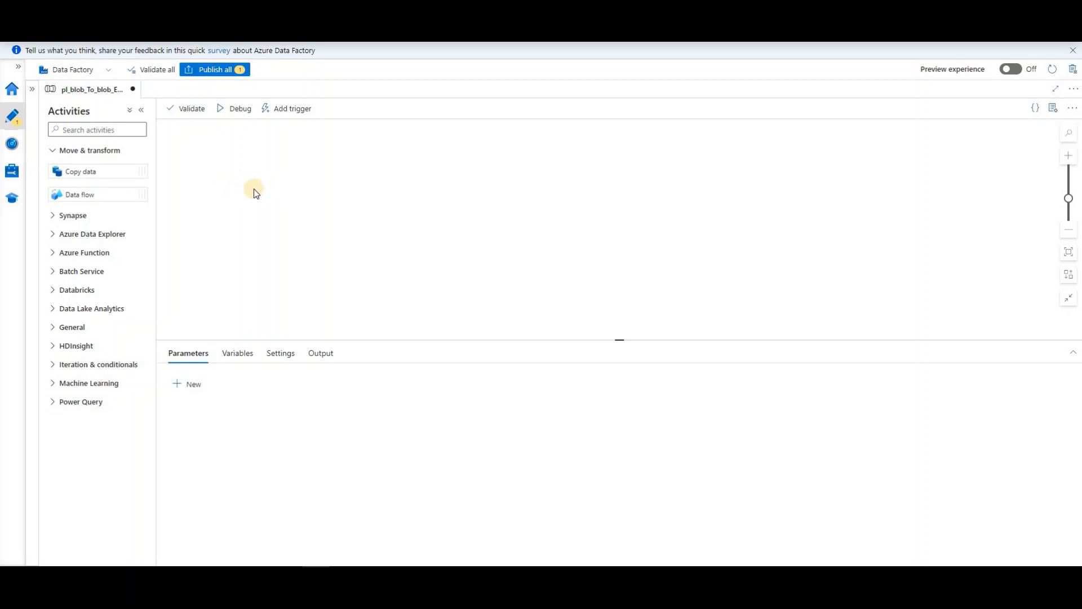
{"action": "left_click_drag", "start_coordinate": [86, 171], "coordinate": [527, 179]}
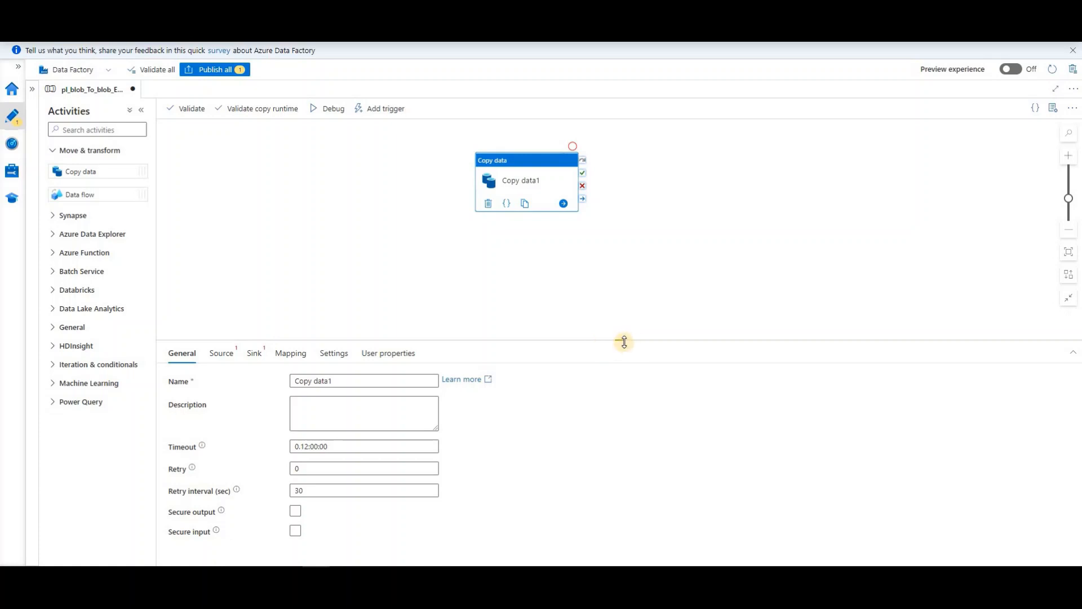
{"action": "left_click_drag", "start_coordinate": [624, 341], "coordinate": [615, 250]}
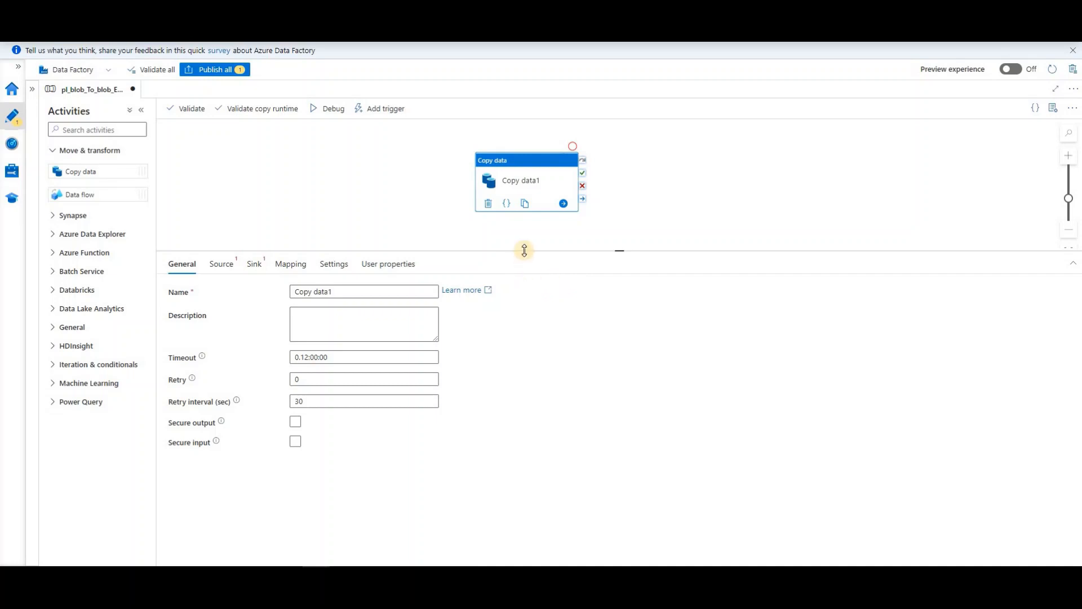
Step: Rename the copy activity as Copy_data_blob_To_blob_Exten
{"action": "left_click_drag", "start_coordinate": [373, 292], "coordinate": [309, 292]}
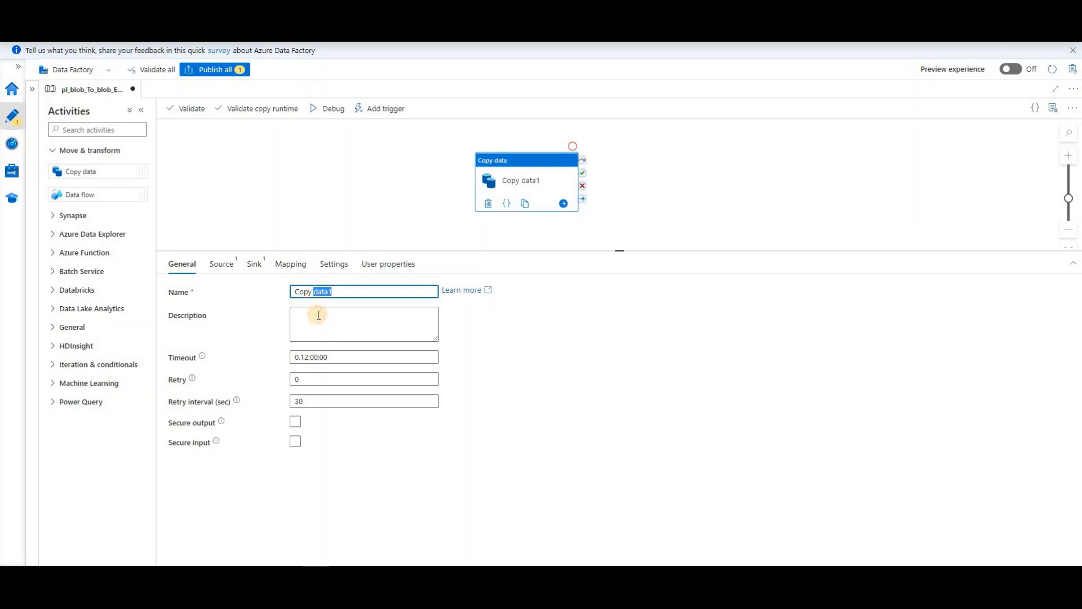
{"action": "left_click", "coordinate": [318, 314]}
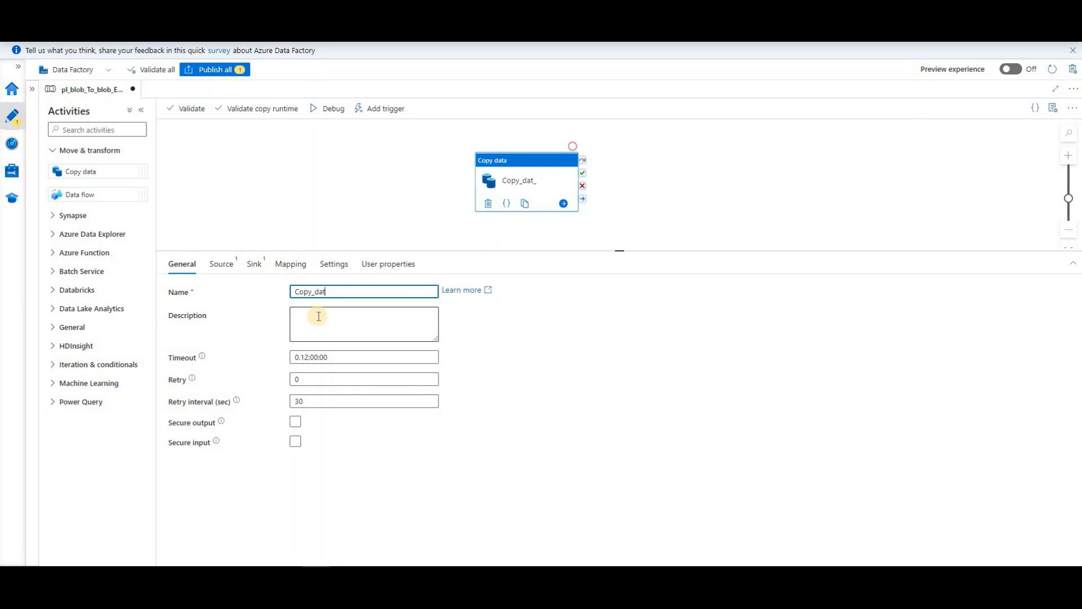
{"action": "type", "text": "lob"}
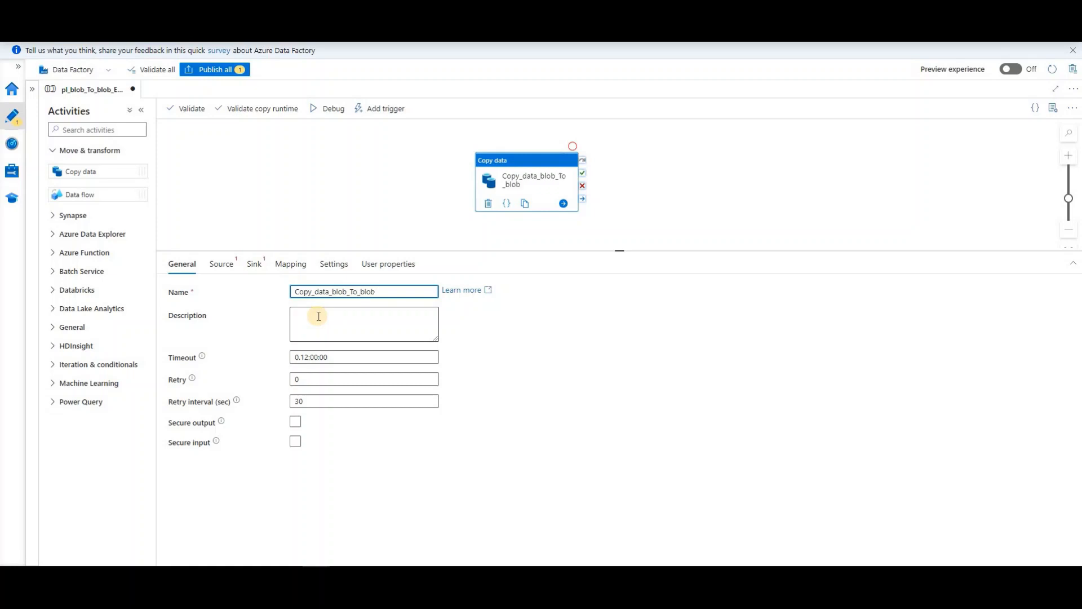
{"action": "type", "text": "_Exten"}
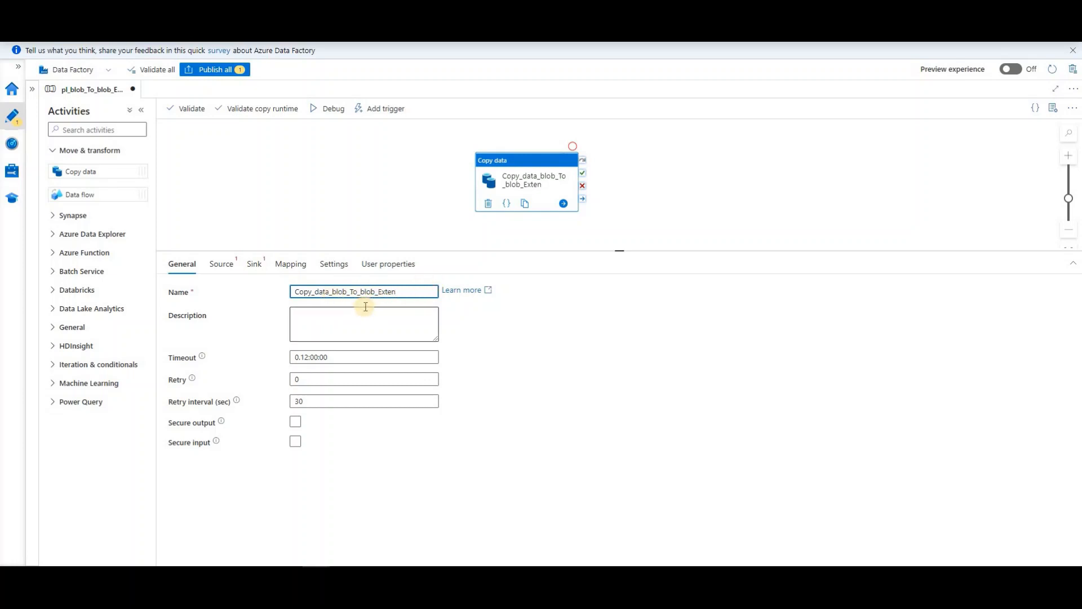
{"action": "left_click", "coordinate": [651, 187]}
{"action": "left_click", "coordinate": [541, 185]}
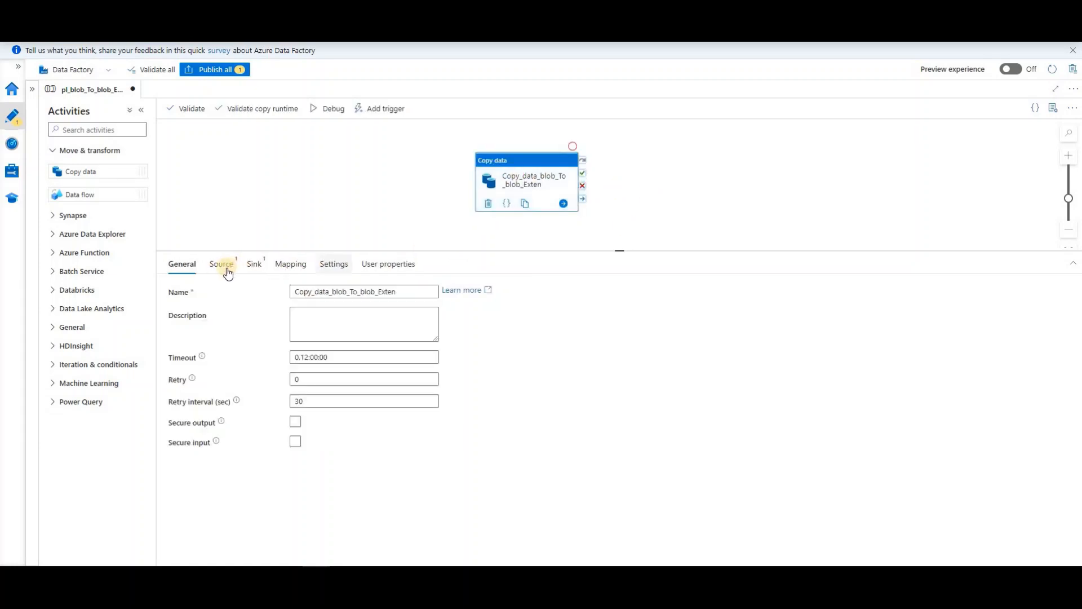
Step: Start a new source dataset for the copy activity, using Azure Blob Storage as the data store and DelimitedText as the format
{"action": "left_click", "coordinate": [225, 265]}
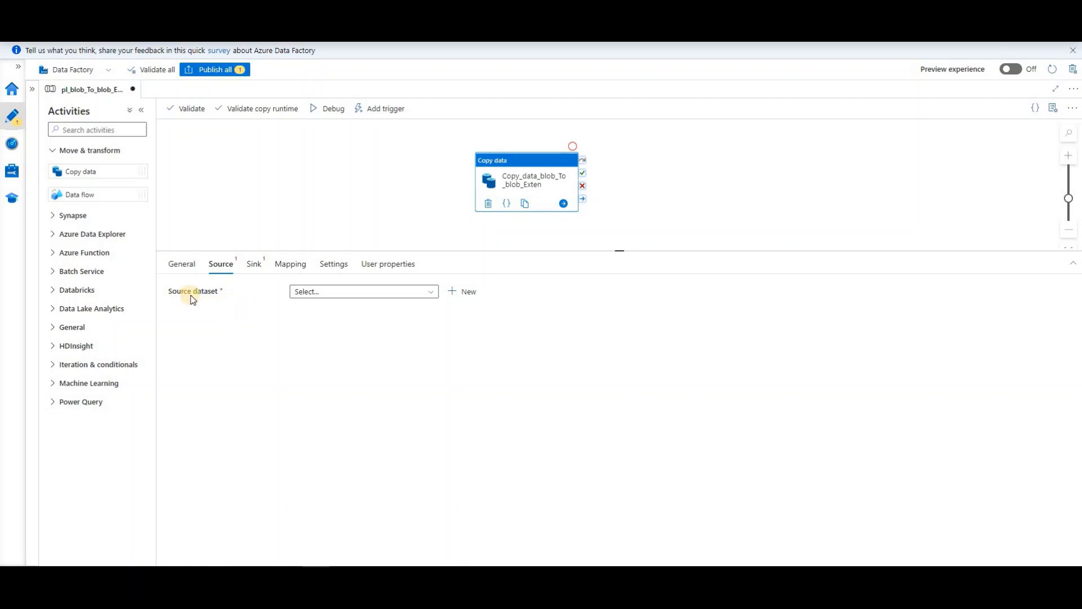
{"action": "left_click", "coordinate": [429, 294]}
{"action": "left_click", "coordinate": [468, 292]}
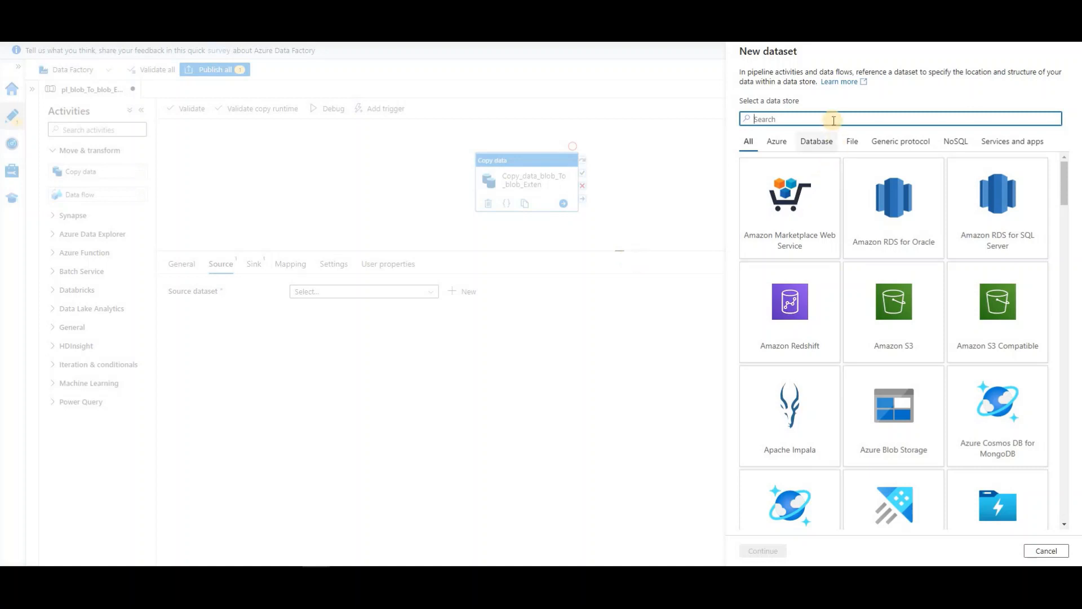
{"action": "type", "text": "b"}
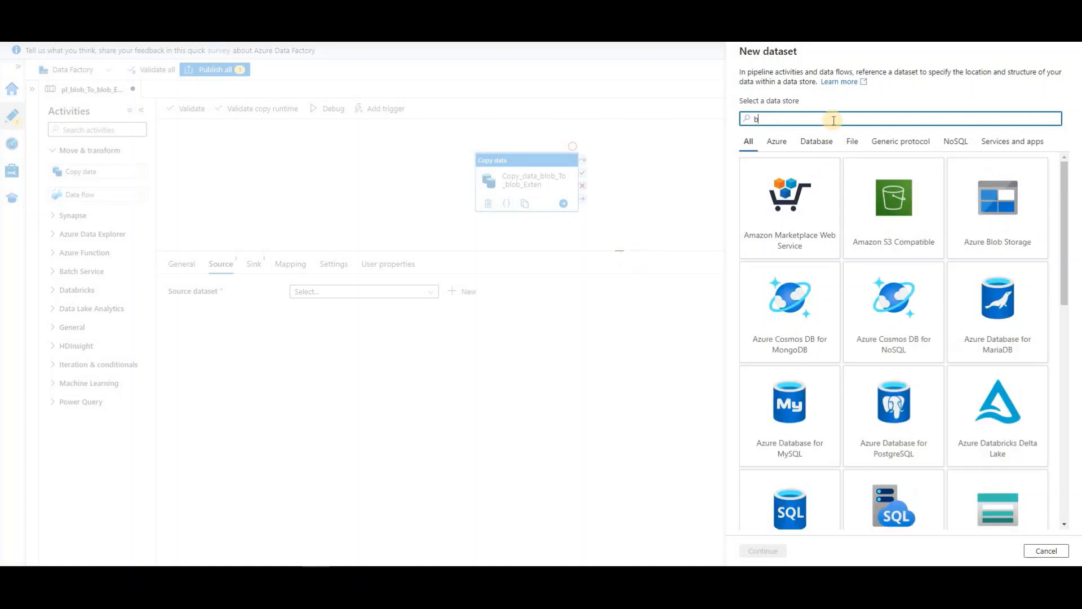
{"action": "type", "text": "lob"}
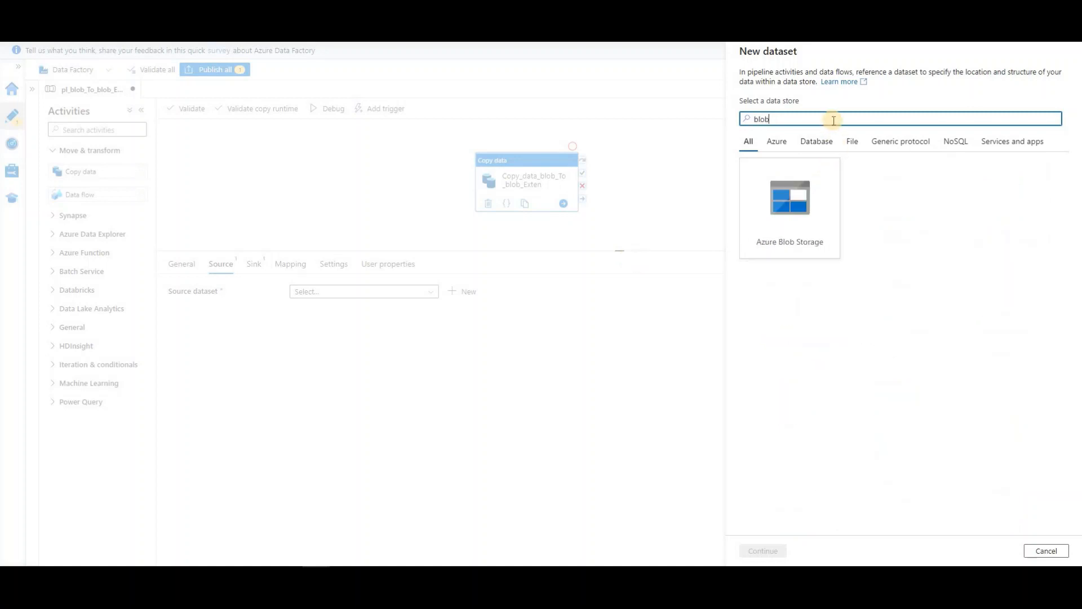
{"action": "left_click", "coordinate": [792, 194]}
{"action": "left_click", "coordinate": [764, 551]}
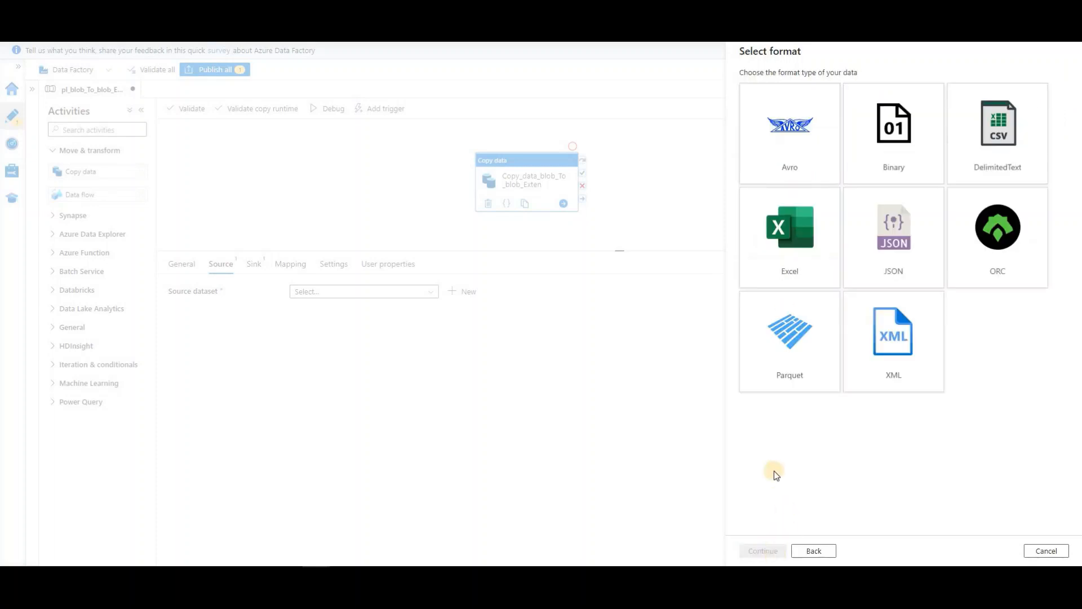
{"action": "left_click", "coordinate": [999, 135]}
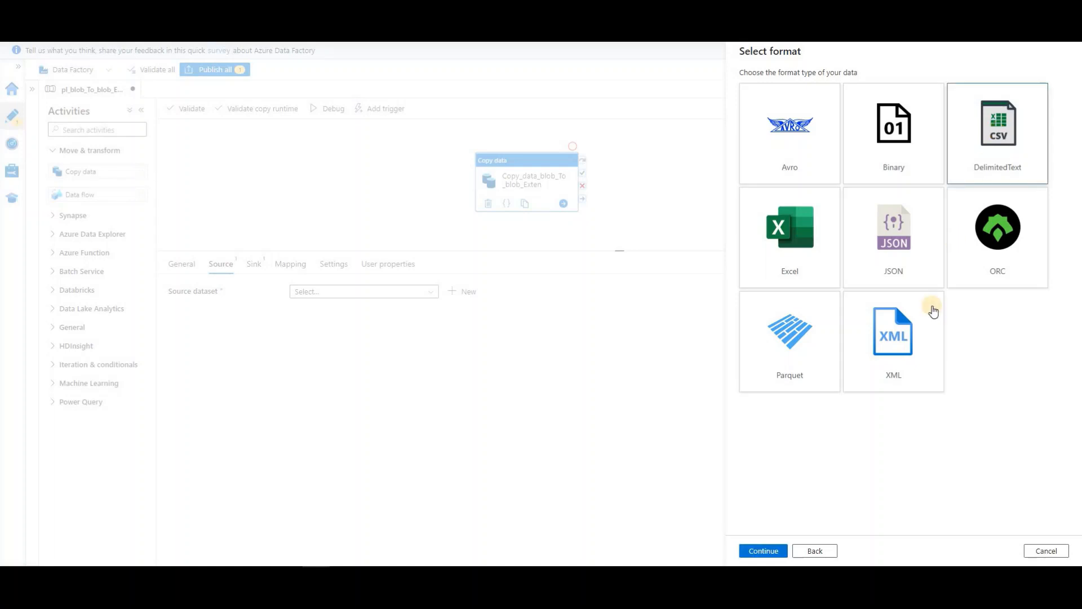
{"action": "left_click", "coordinate": [765, 552]}
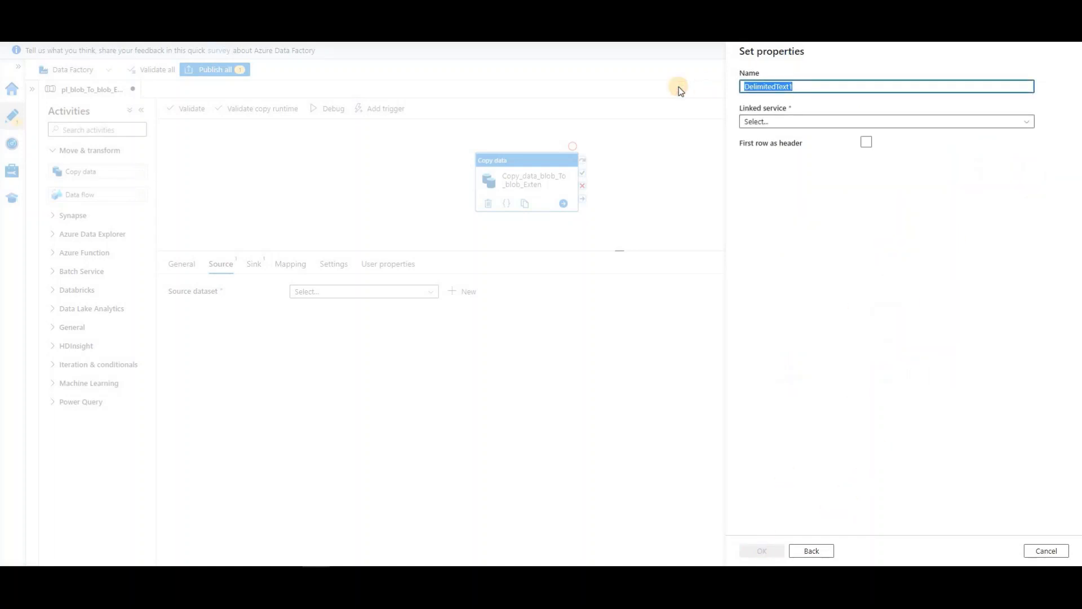
Step: Name the source dataset ds_source_txt
{"action": "type", "text": "ds_"}
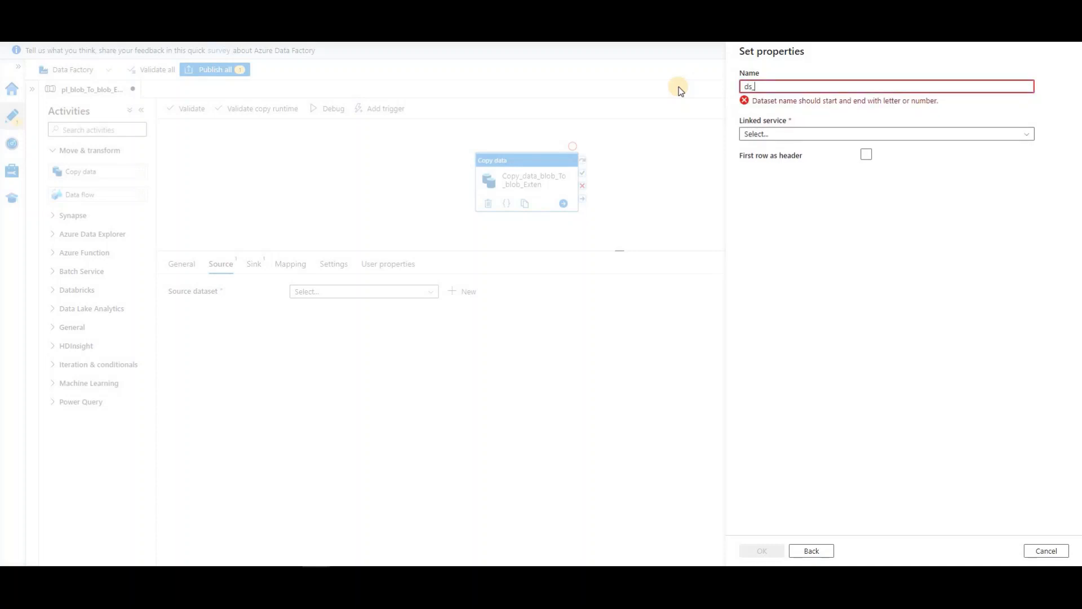
{"action": "type", "text": "source"}
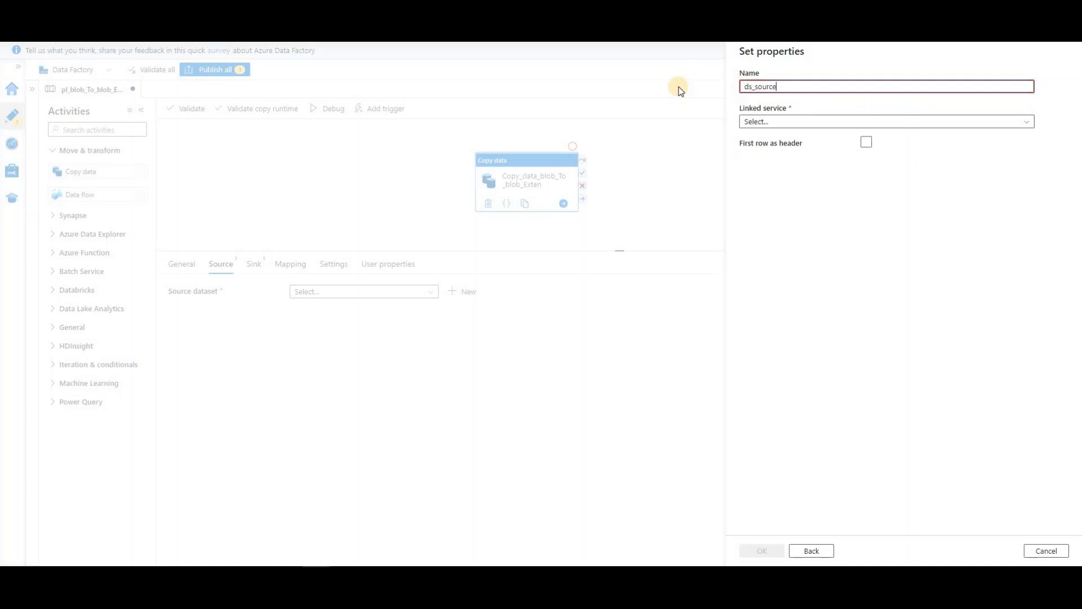
{"action": "type", "text": "_t"}
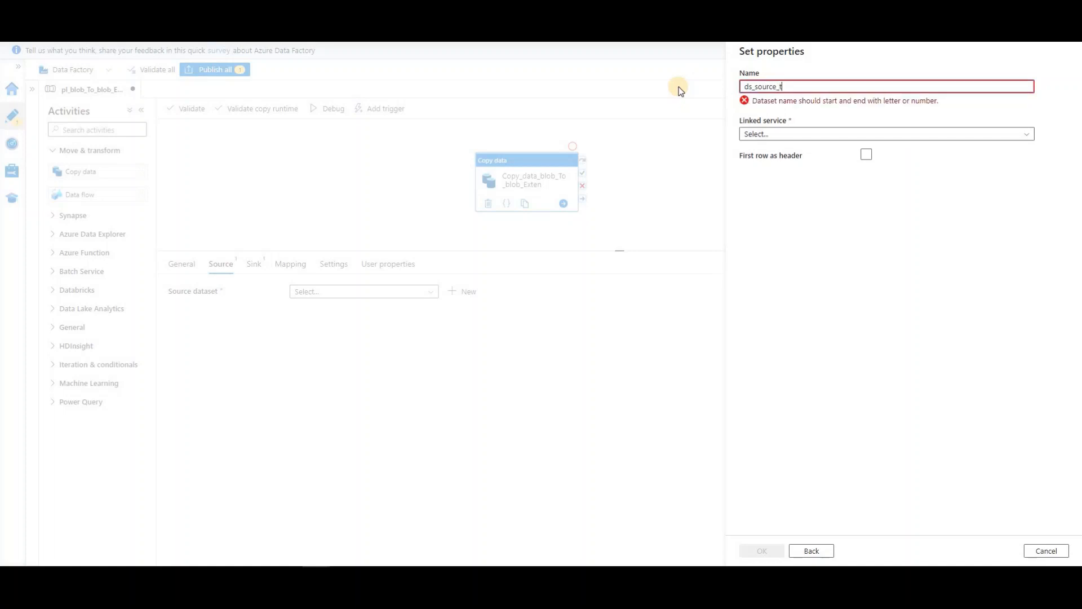
{"action": "type", "text": "xt"}
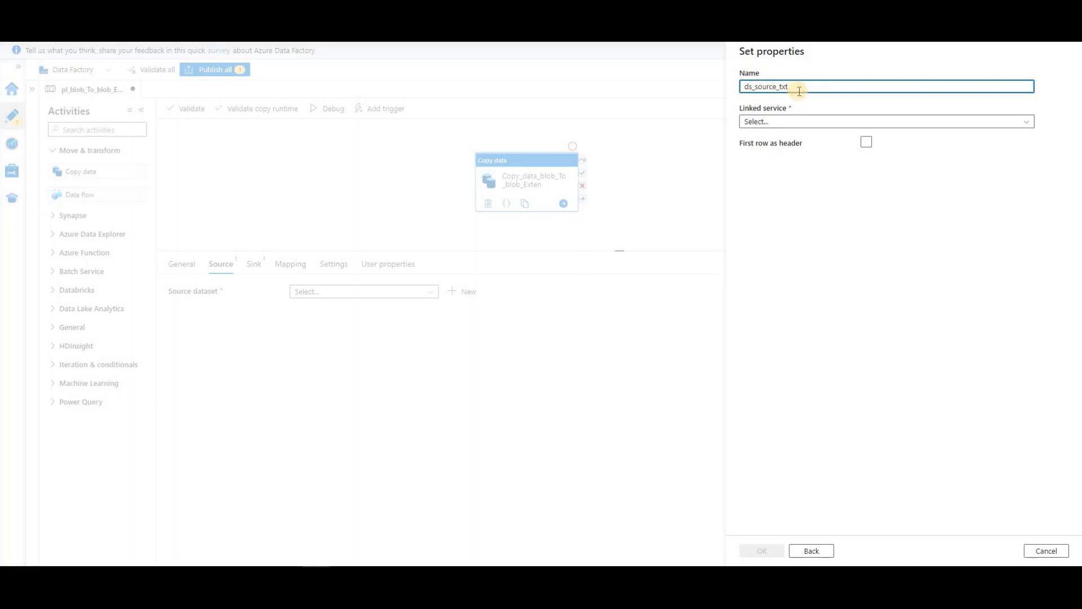
Step: Start a new Azure Blob Storage linked service for the source dataset and name it ls_source_txt
{"action": "left_click", "coordinate": [918, 125]}
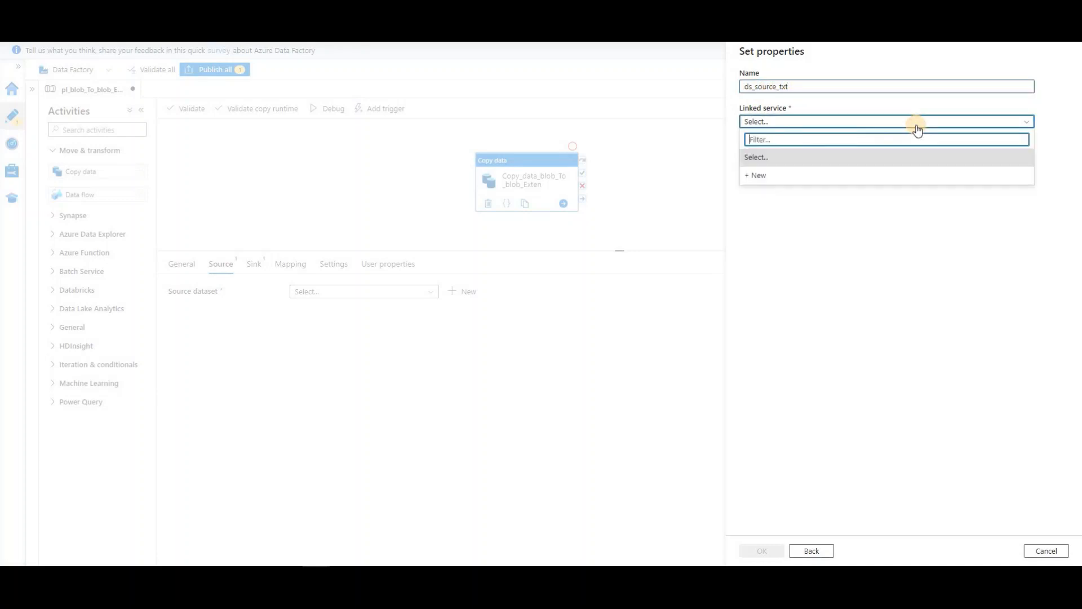
{"action": "left_click", "coordinate": [805, 177]}
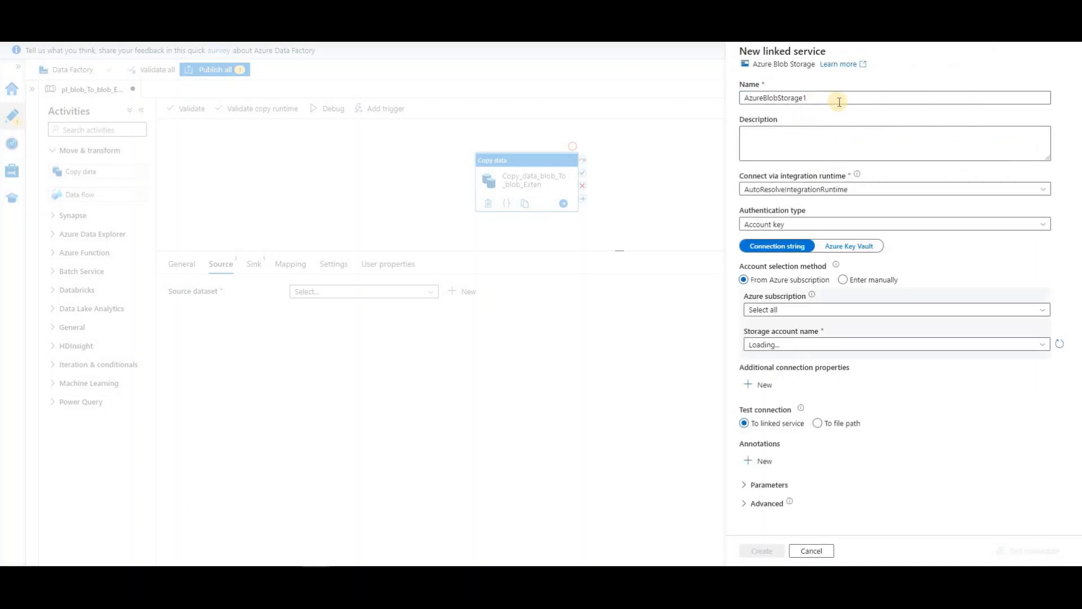
{"action": "left_click_drag", "start_coordinate": [840, 101], "coordinate": [709, 98]}
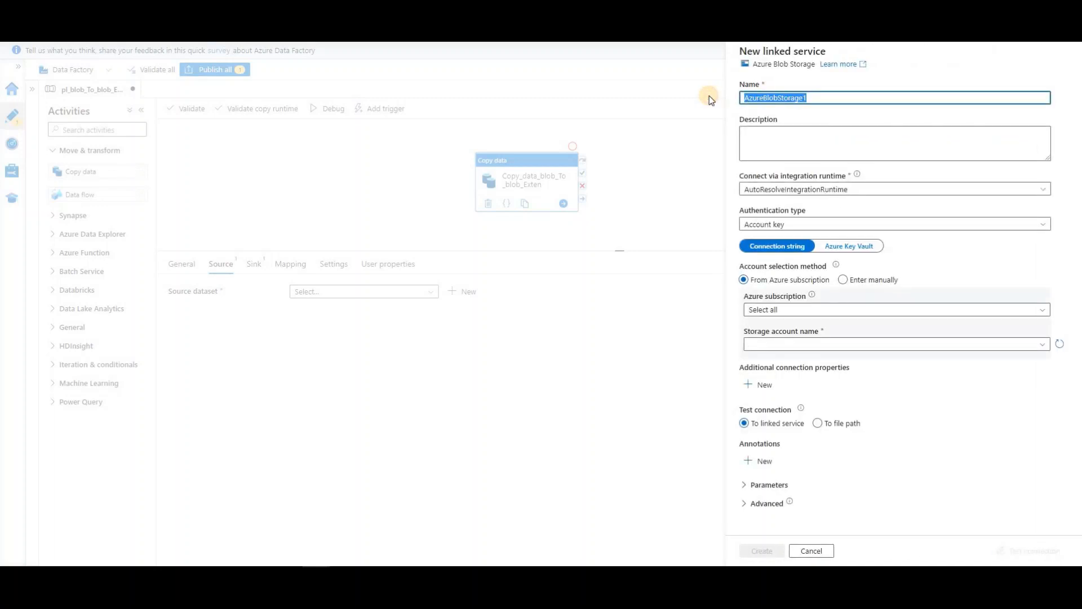
{"action": "type", "text": "ls_sour"}
{"action": "key", "text": "BackSpace"}
{"action": "key", "text": "BackSpace"}
{"action": "type", "text": "urce_txt"}
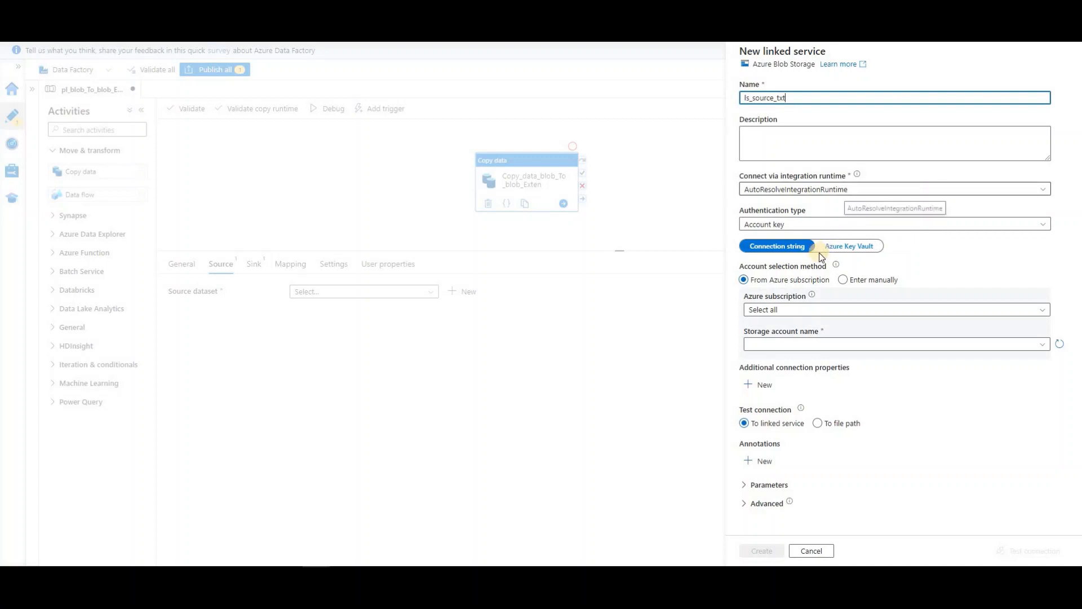
Step: Connect the linked service to the skpblobstorageaccount storage account in the Free Trial subscription, and create it after testing the connection
{"action": "left_click", "coordinate": [737, 321]}
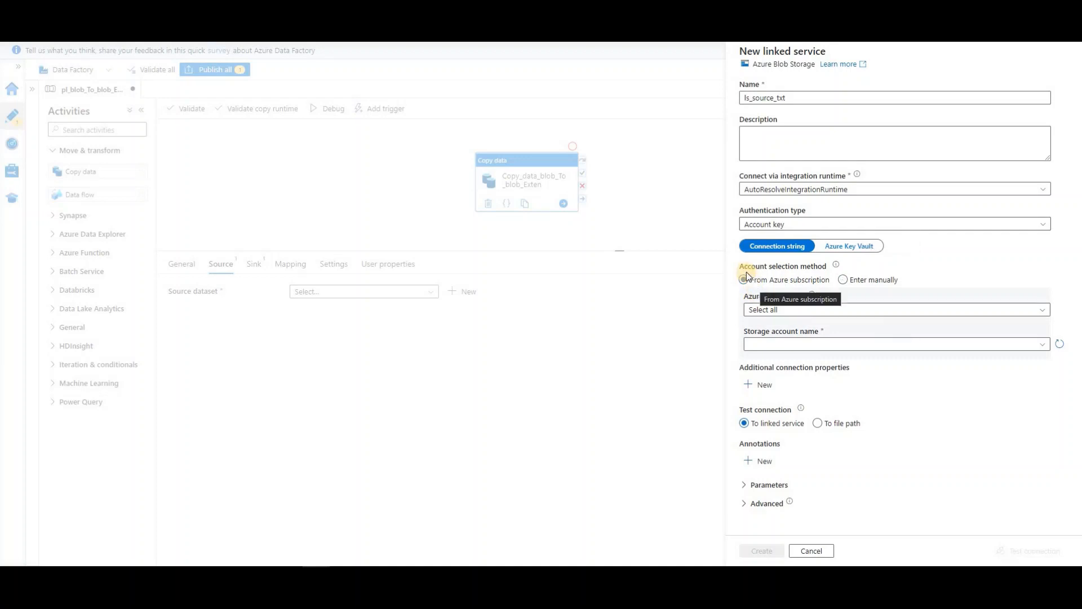
{"action": "left_click", "coordinate": [861, 312]}
{"action": "left_click", "coordinate": [840, 345]}
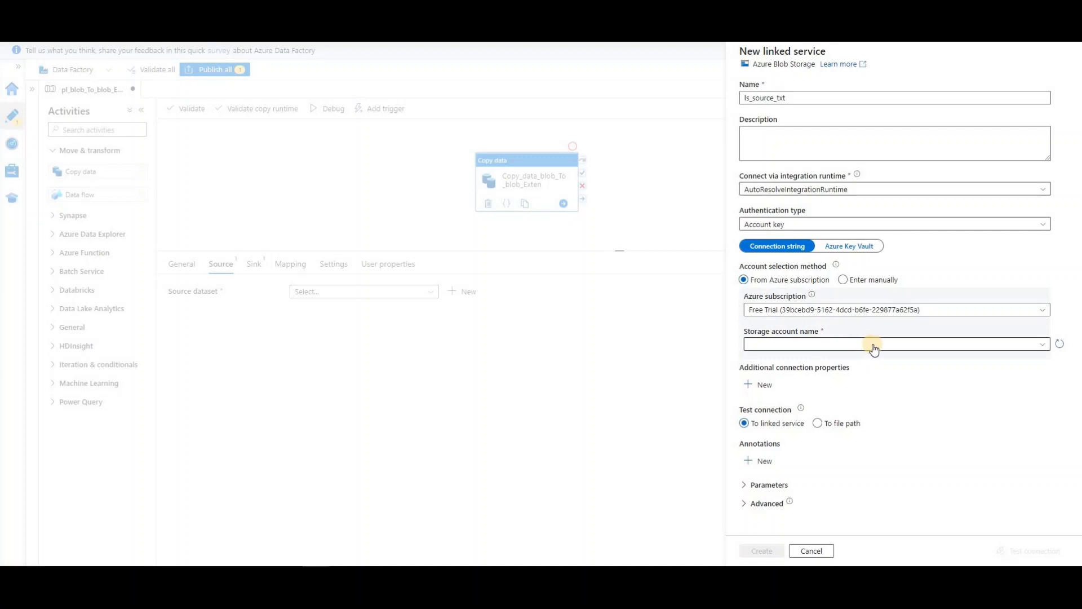
{"action": "left_click", "coordinate": [1042, 345]}
{"action": "left_click_drag", "start_coordinate": [1046, 401], "coordinate": [1046, 434]}
{"action": "left_click", "coordinate": [820, 459]}
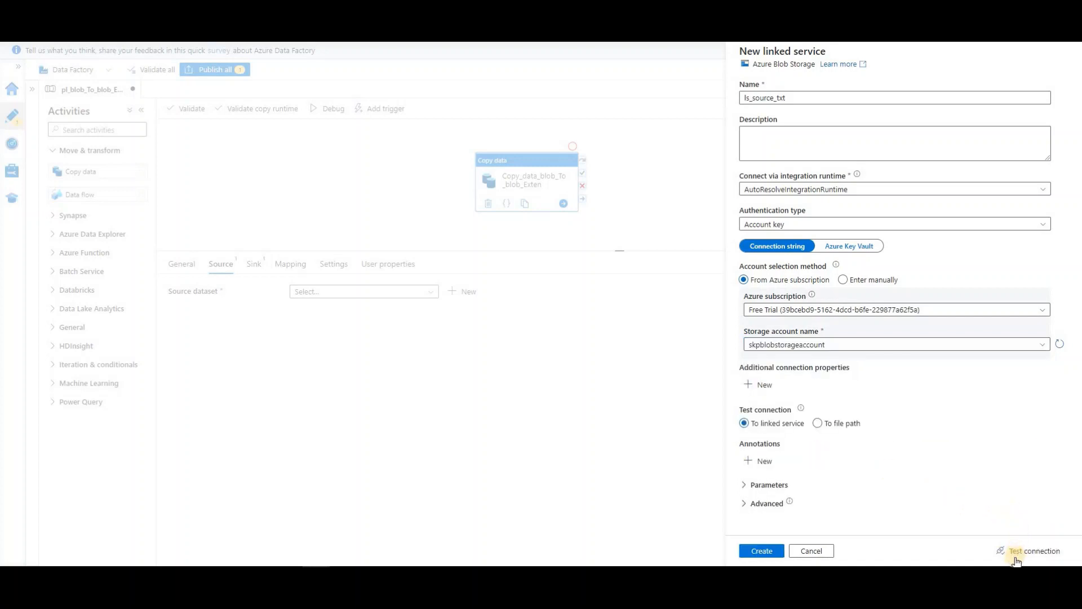
{"action": "left_click", "coordinate": [1024, 554]}
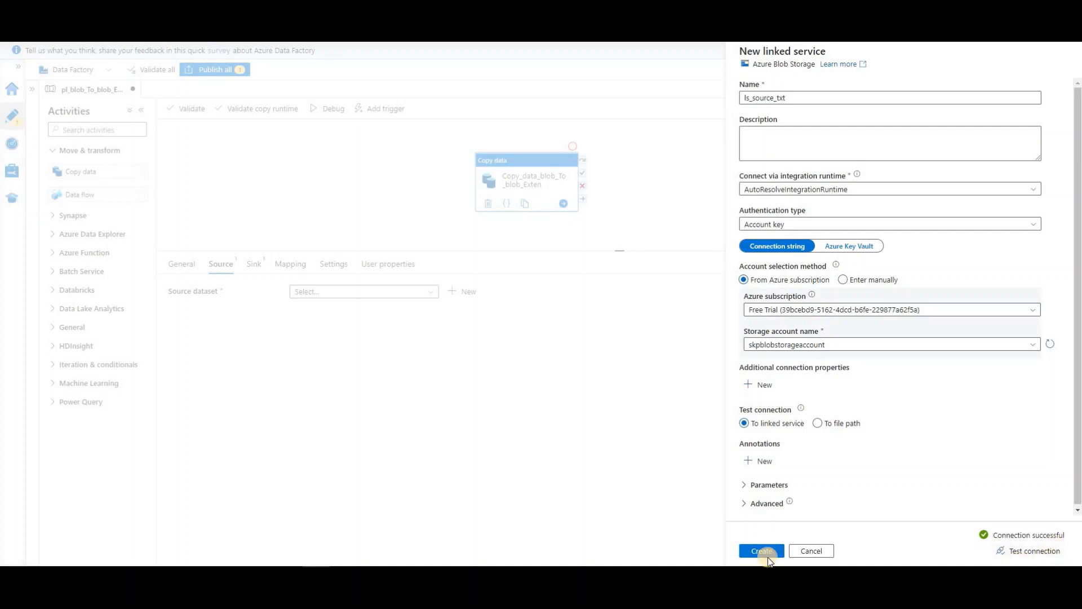
{"action": "left_click", "coordinate": [767, 555]}
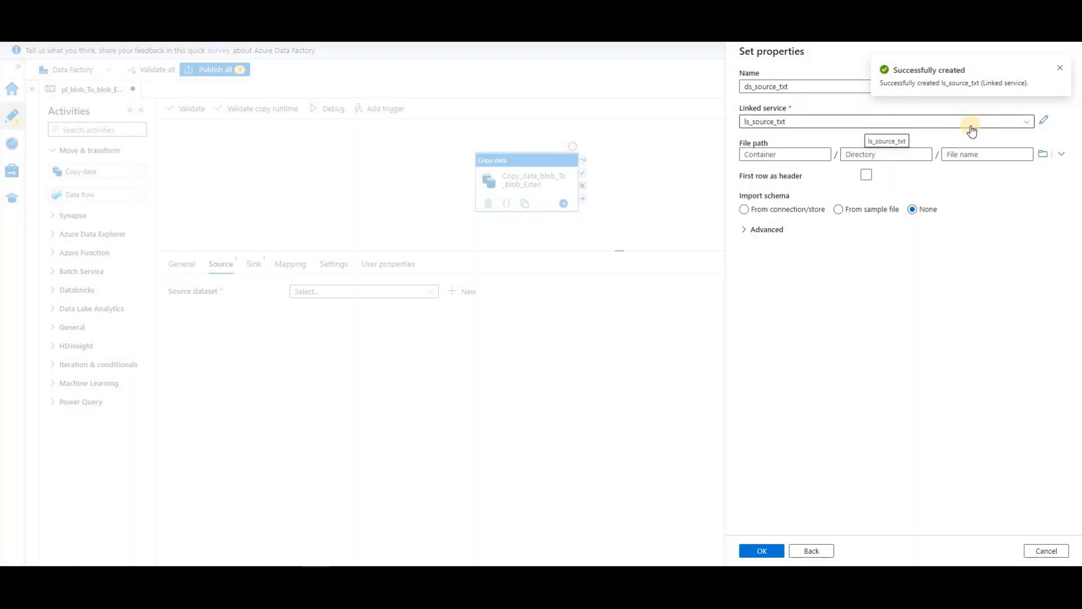
Step: Set the source dataset's file path to the source container without choosing a file, and create the dataset
{"action": "left_click", "coordinate": [1044, 152]}
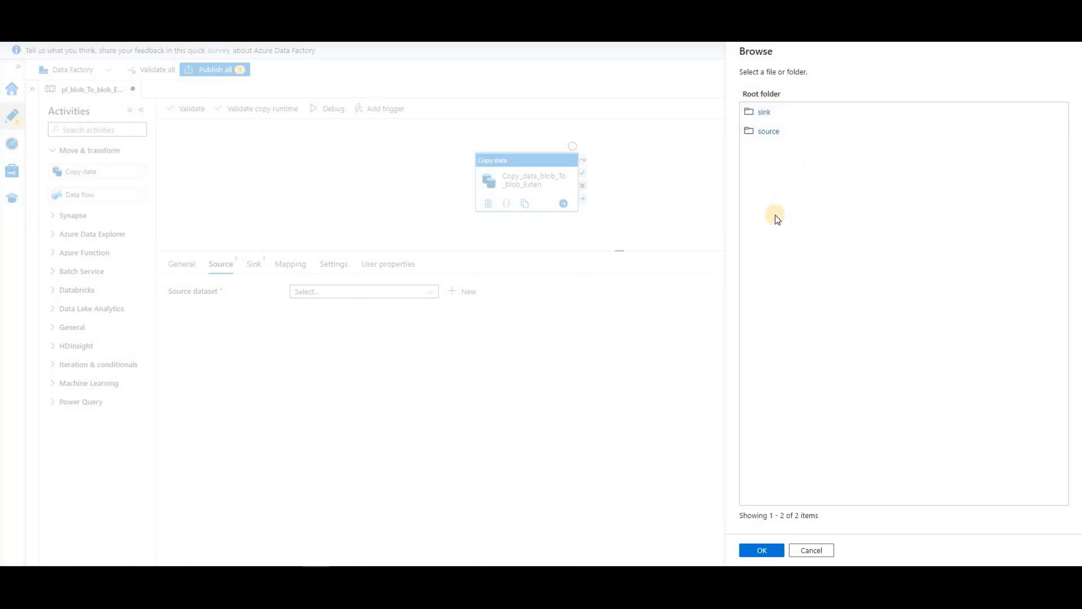
{"action": "left_click", "coordinate": [769, 133]}
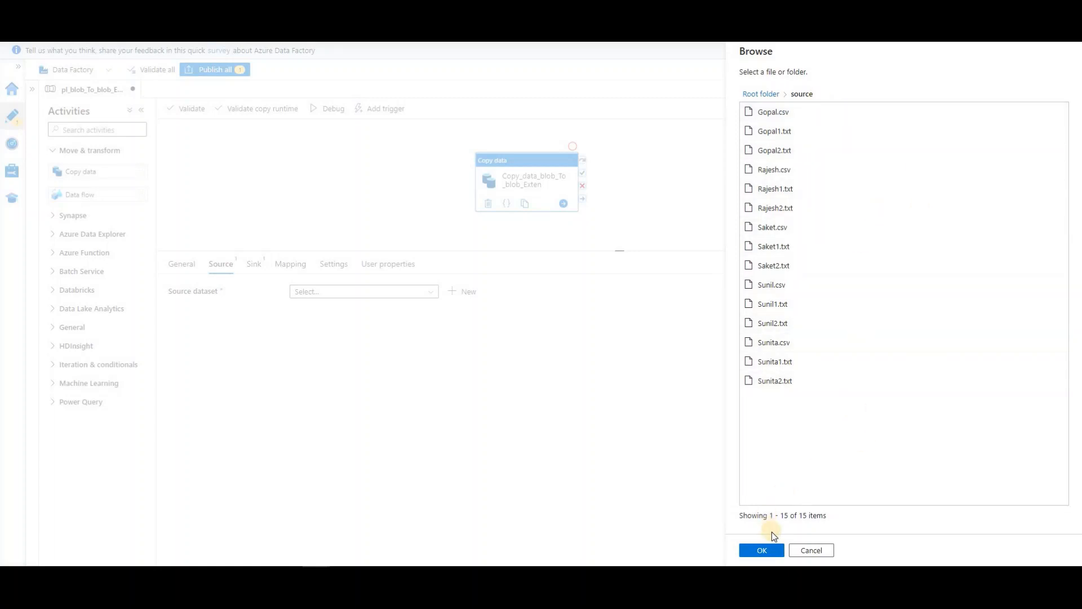
{"action": "left_click", "coordinate": [770, 548]}
{"action": "left_click_drag", "start_coordinate": [768, 155], "coordinate": [741, 155]}
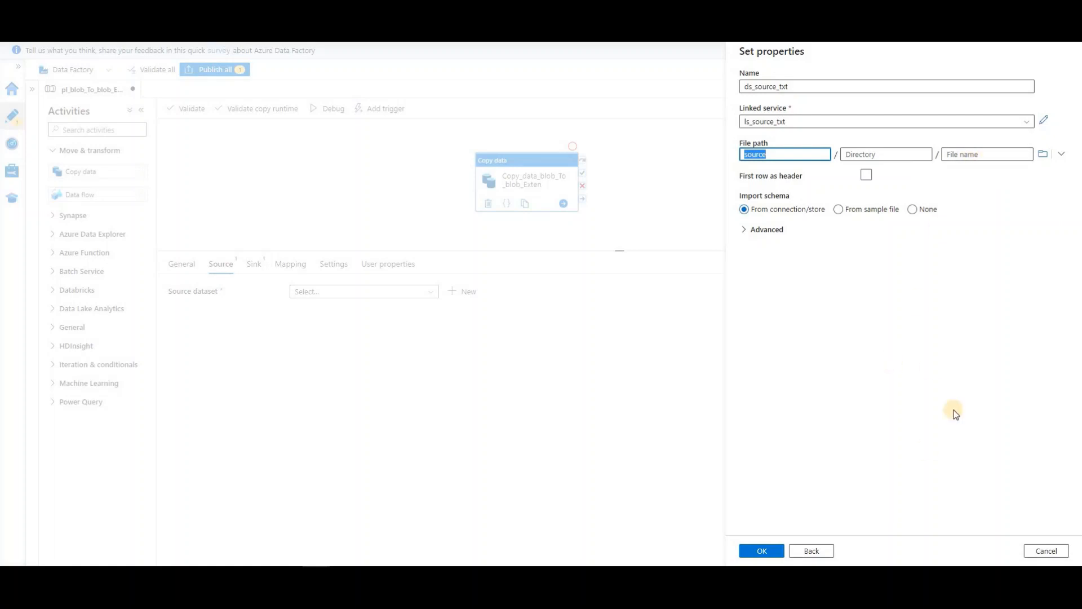
{"action": "left_click", "coordinate": [768, 553]}
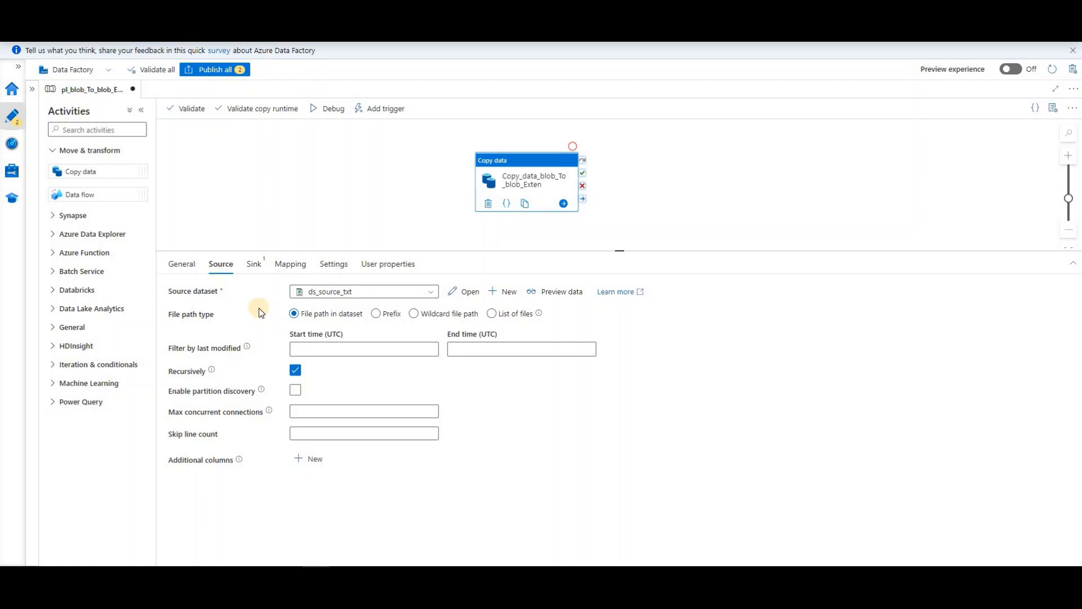
Step: Switch the source's file path type to Wildcard file path and set the wildcard file name to *.csv
{"action": "left_click", "coordinate": [416, 315]}
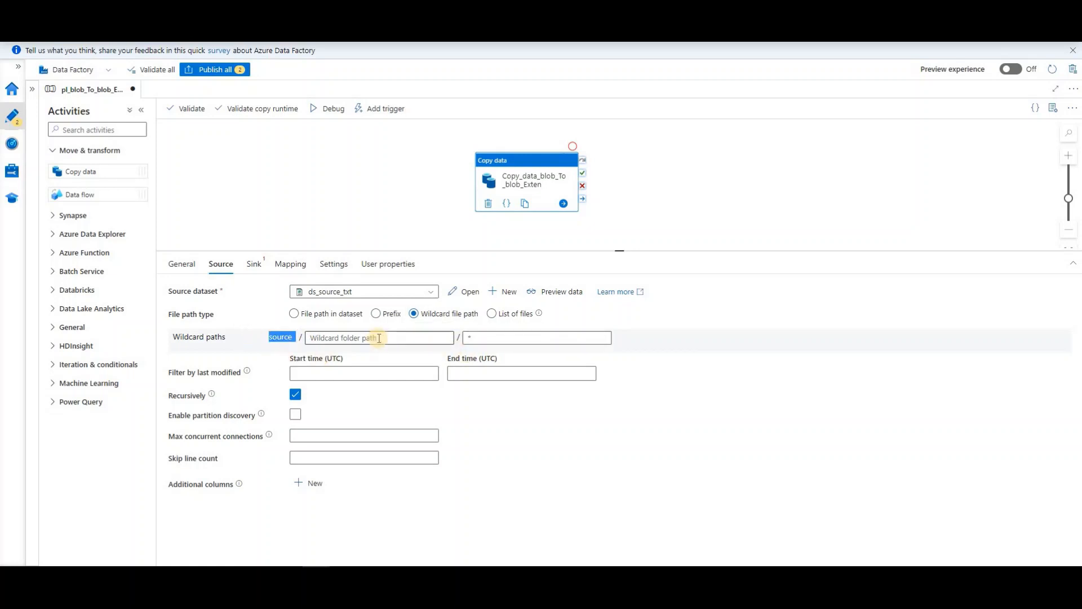
{"action": "left_click", "coordinate": [482, 341]}
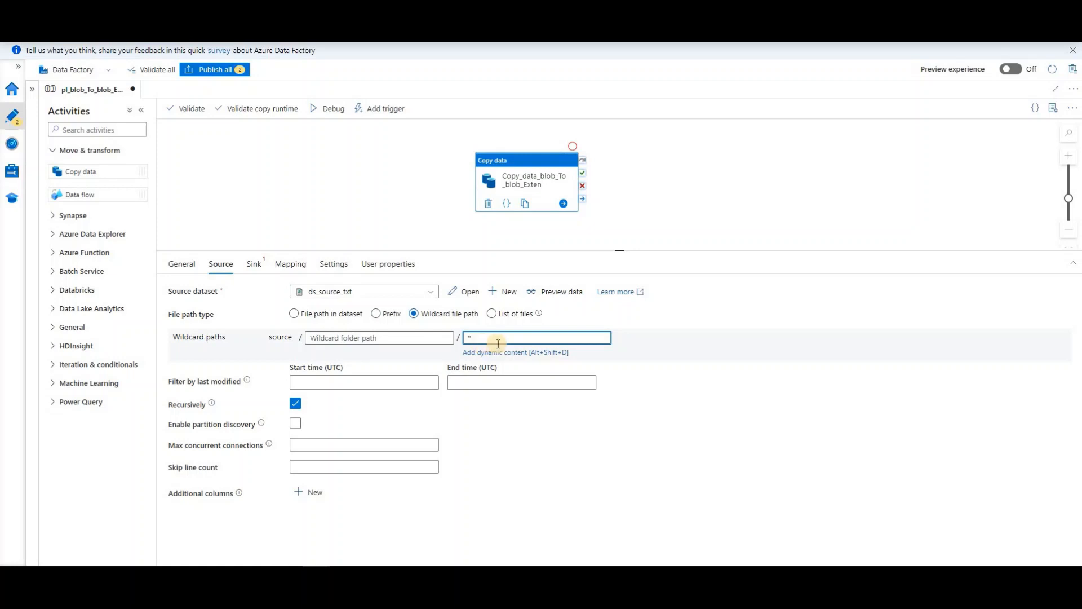
{"action": "type", "text": ".csv"}
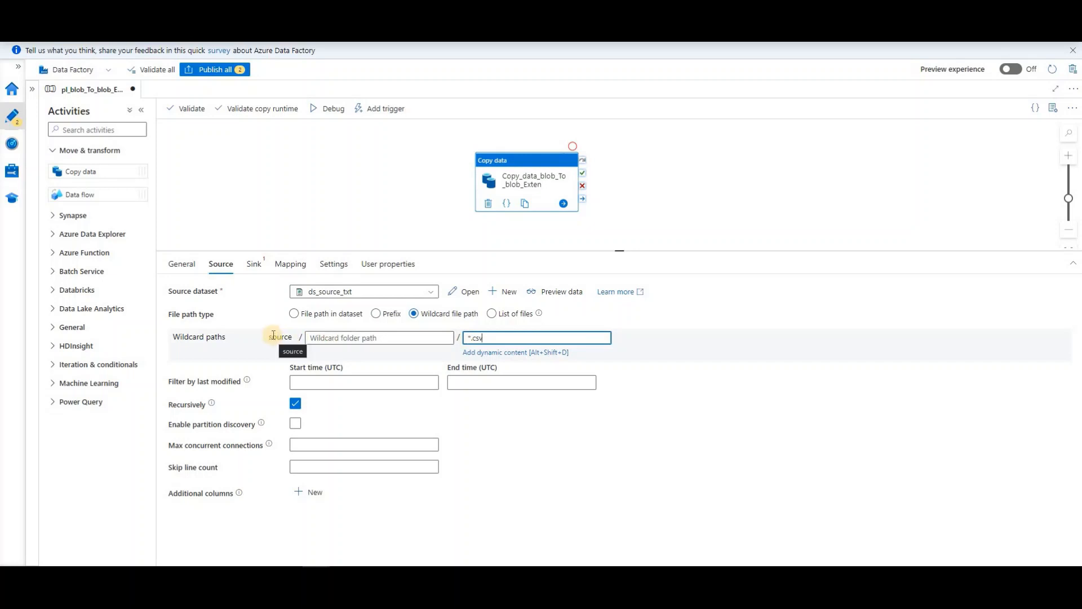
Step: Start a new sink dataset for the copy activity on Azure Blob Storage with the DelimitedText format
{"action": "left_click", "coordinate": [255, 271]}
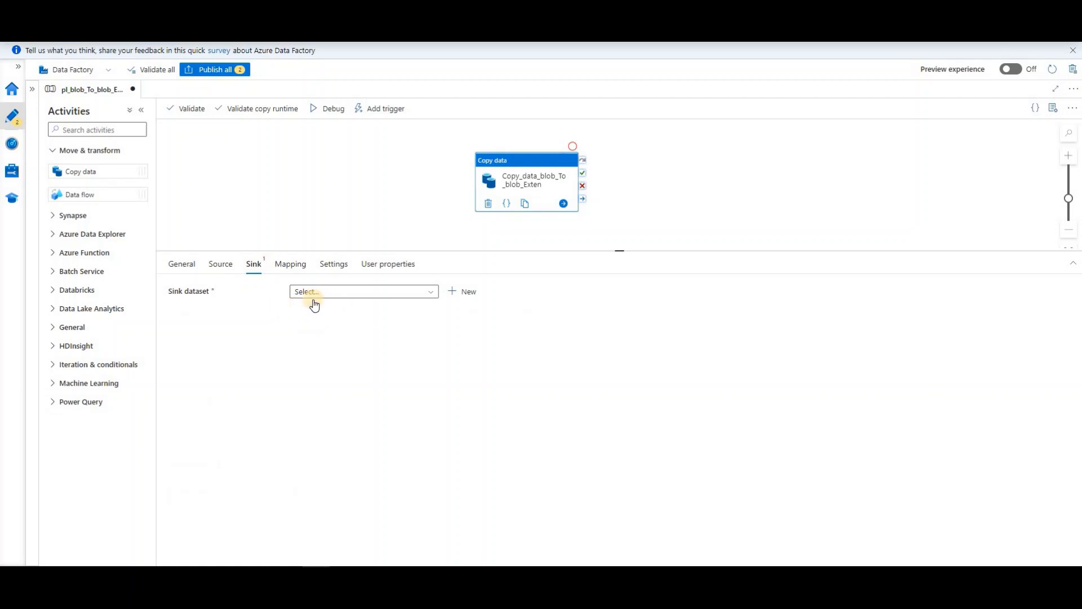
{"action": "left_click", "coordinate": [466, 293]}
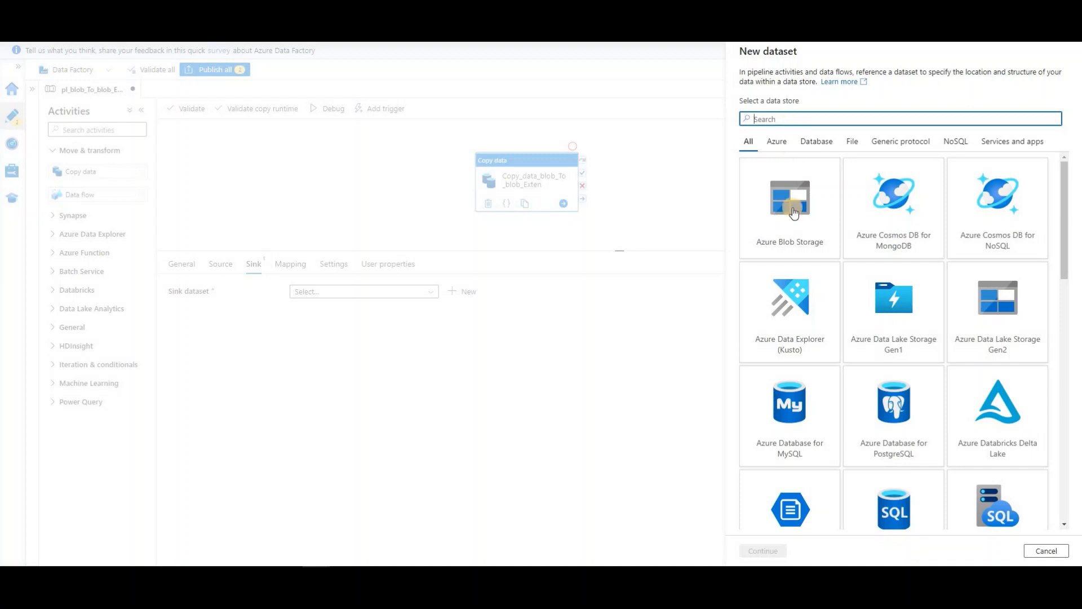
{"action": "type", "text": "blo"}
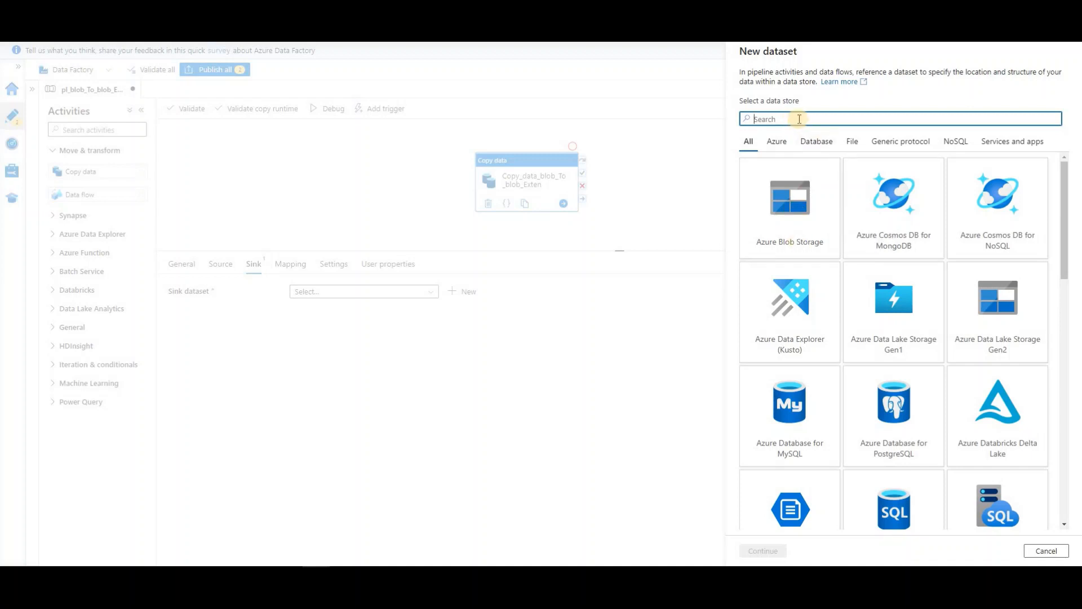
{"action": "left_click", "coordinate": [799, 202]}
{"action": "left_click", "coordinate": [764, 551]}
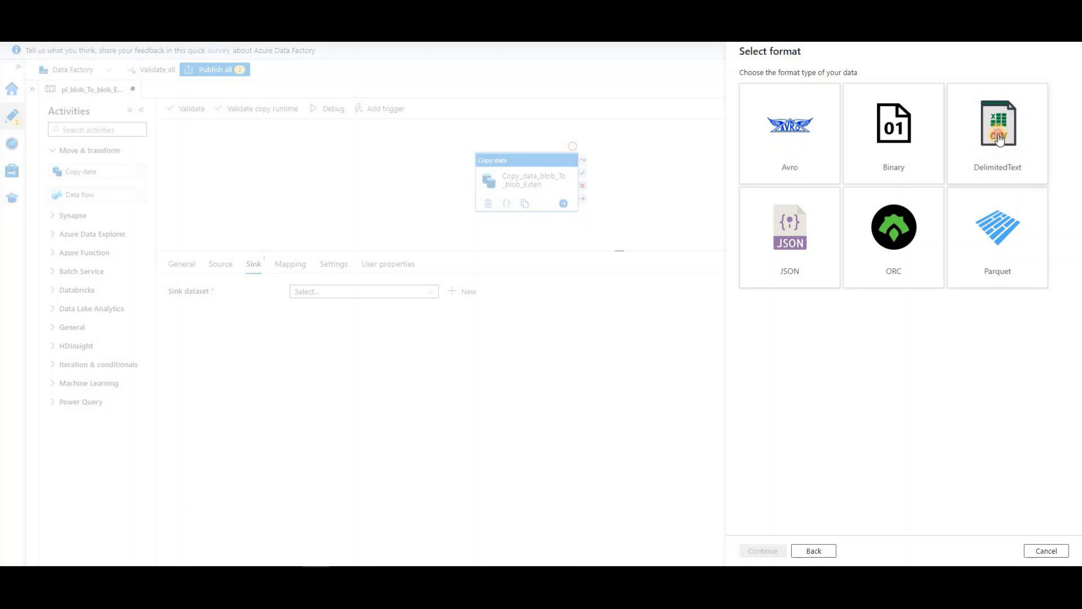
{"action": "left_click", "coordinate": [998, 135]}
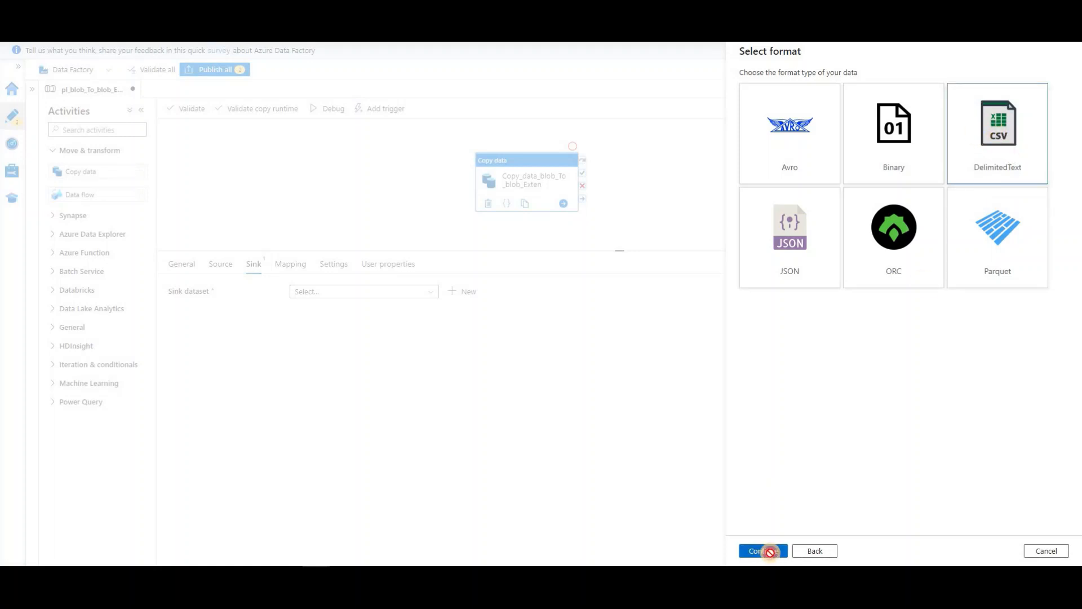
{"action": "left_click", "coordinate": [762, 551]}
Step: Name the sink dataset ds_sink_txt
{"action": "left_click_drag", "start_coordinate": [810, 90], "coordinate": [665, 92]}
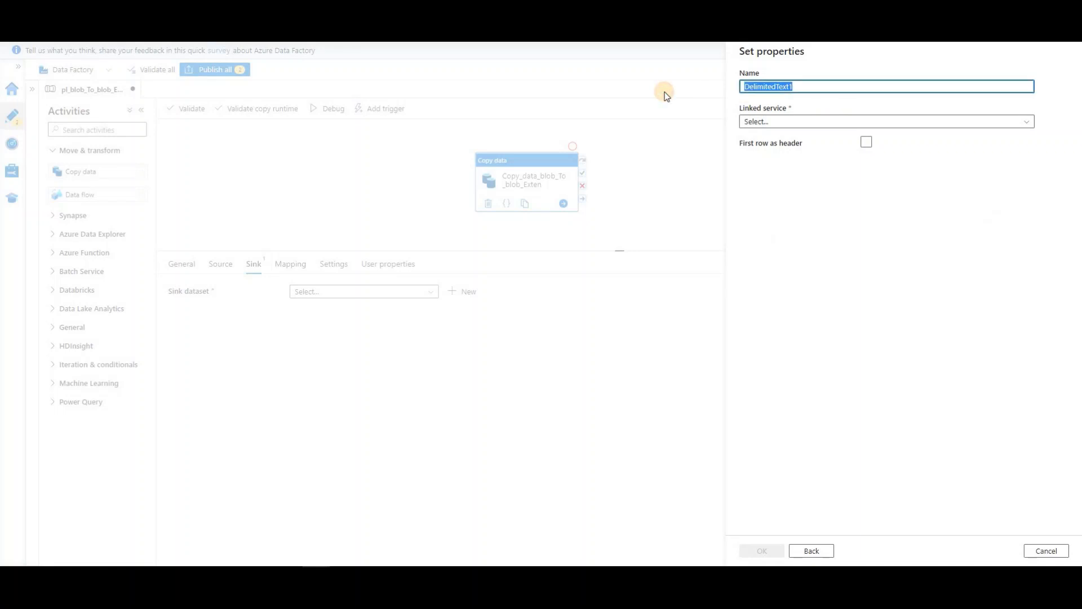
{"action": "type", "text": "ds_"}
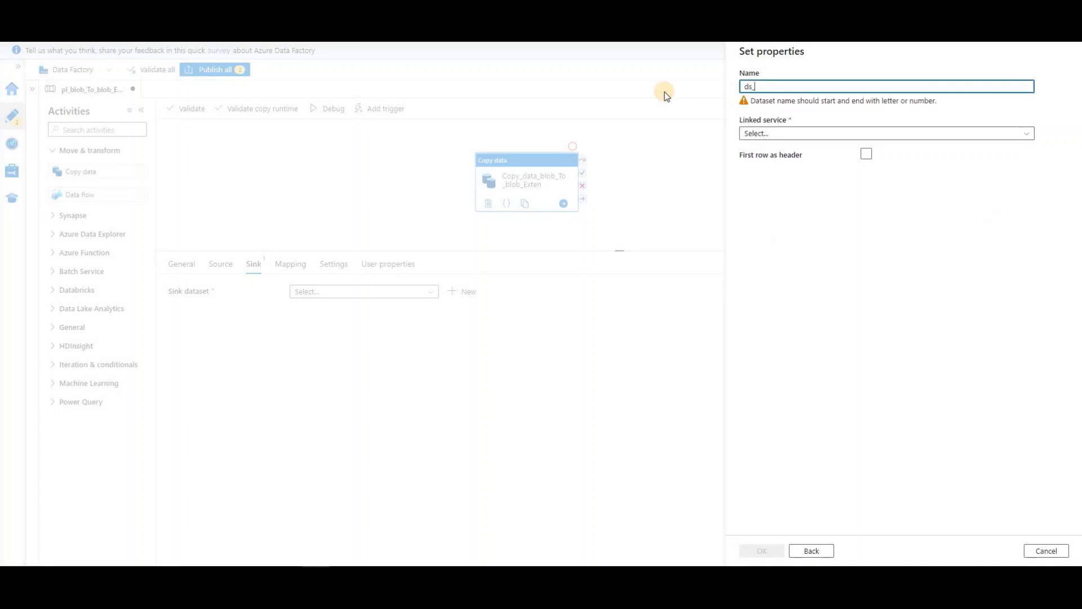
{"action": "type", "text": "sink"}
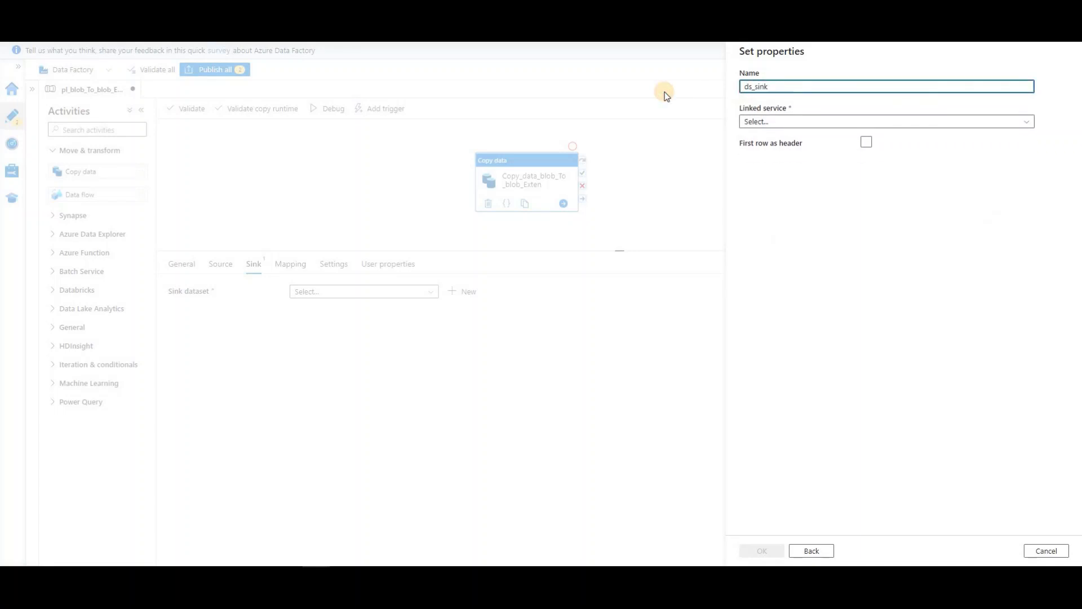
{"action": "type", "text": "_txt"}
Step: Start a new Azure Blob Storage linked service for the sink dataset and name it ls_sink_txt
{"action": "left_click", "coordinate": [1027, 125]}
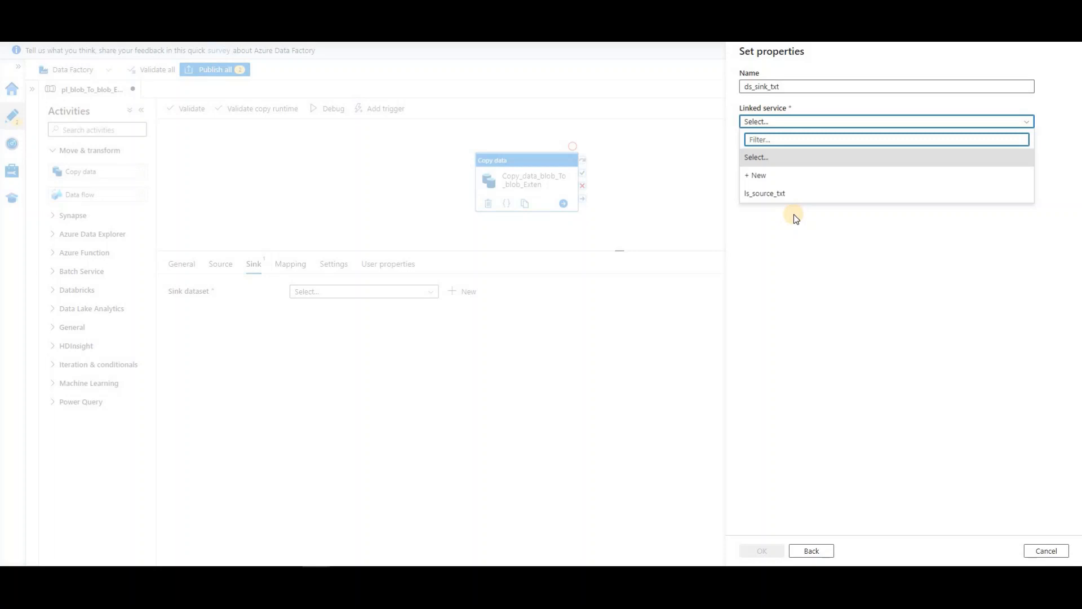
{"action": "left_click", "coordinate": [769, 177]}
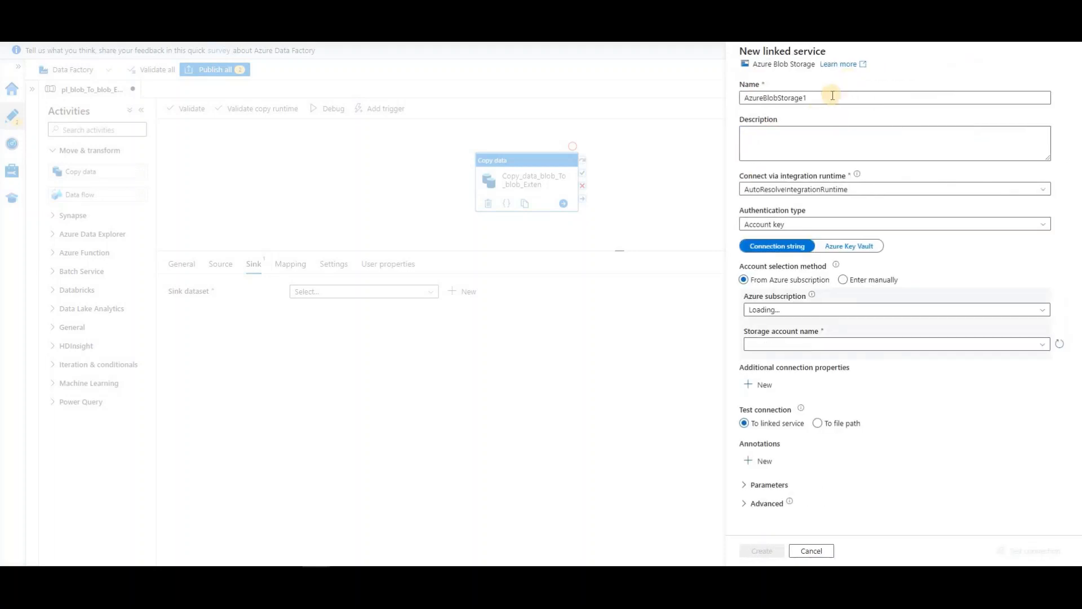
{"action": "left_click_drag", "start_coordinate": [831, 96], "coordinate": [730, 94]}
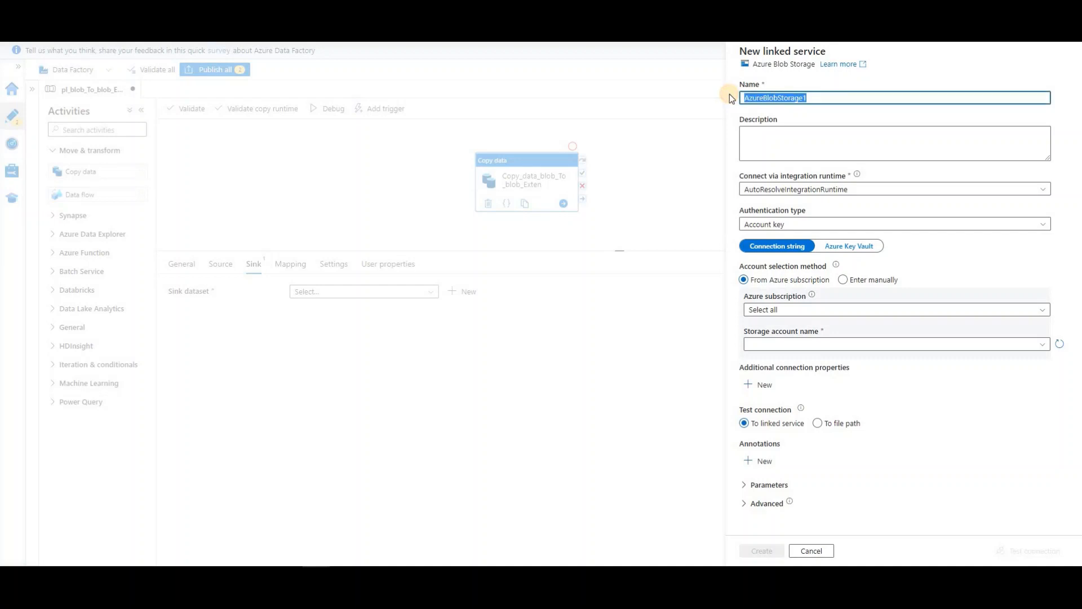
{"action": "type", "text": "ls_sink_txt"}
Step: Connect ls_sink_txt to the skpblobstorageaccount storage account in the Free Trial subscription, and create it after testing the connection
{"action": "left_click", "coordinate": [818, 310]}
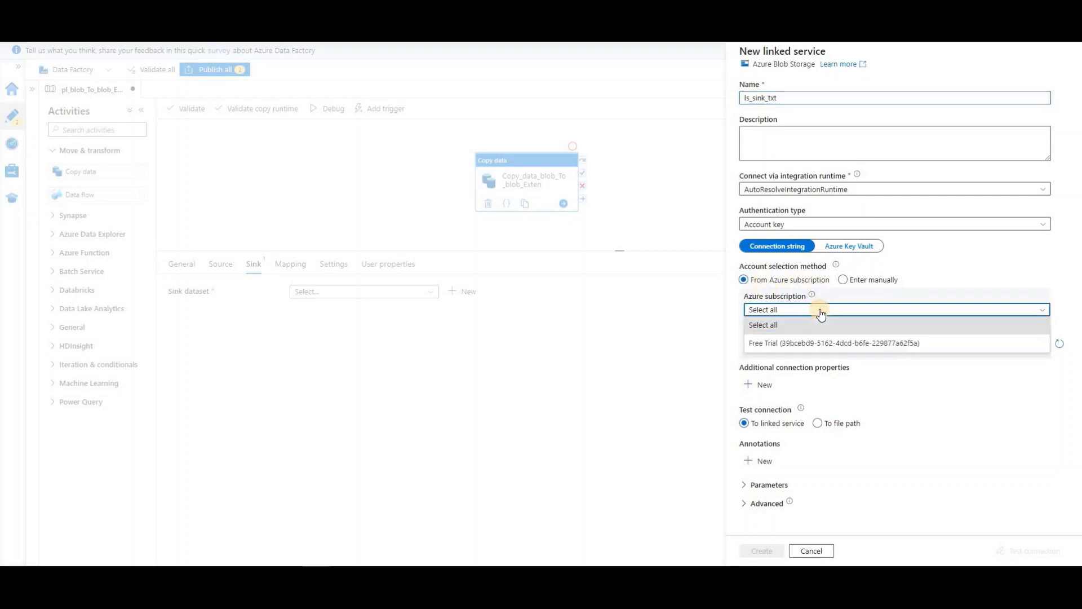
{"action": "left_click", "coordinate": [805, 343]}
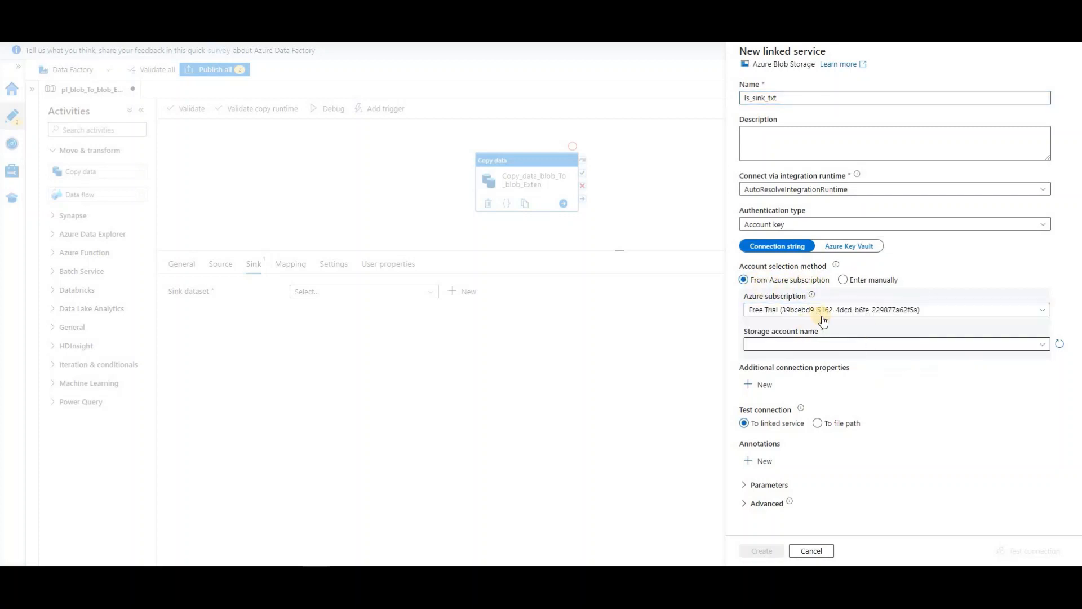
{"action": "left_click", "coordinate": [867, 344]}
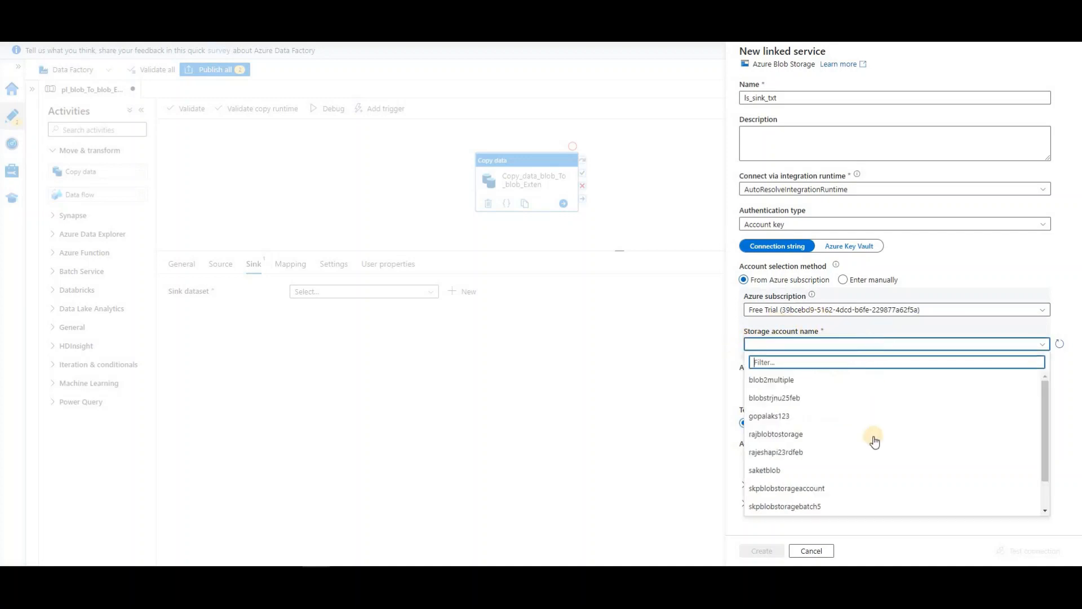
{"action": "left_click", "coordinate": [813, 489]}
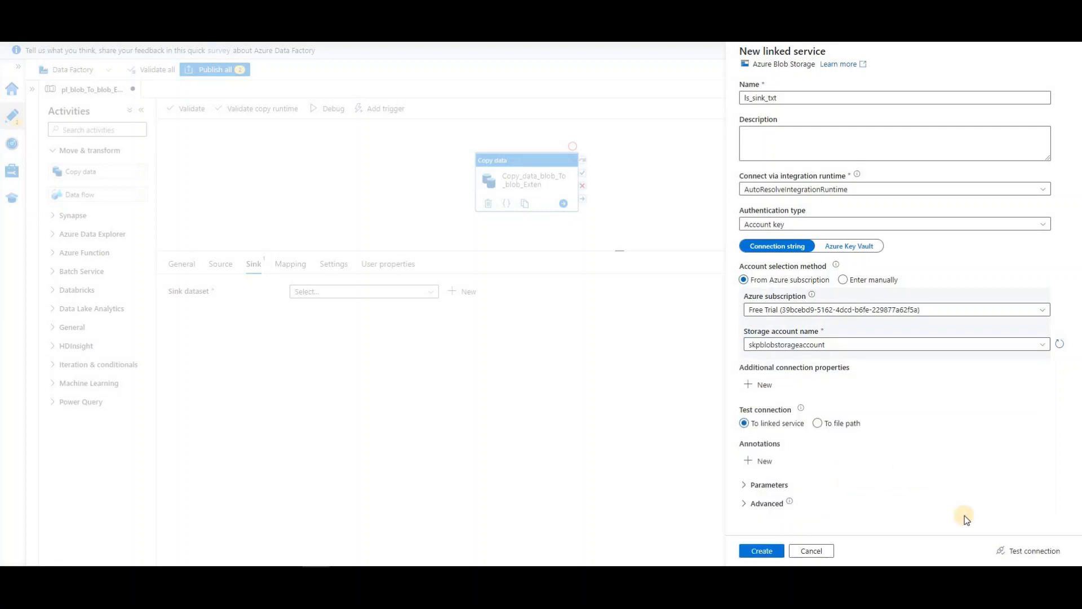
{"action": "left_click", "coordinate": [1040, 555]}
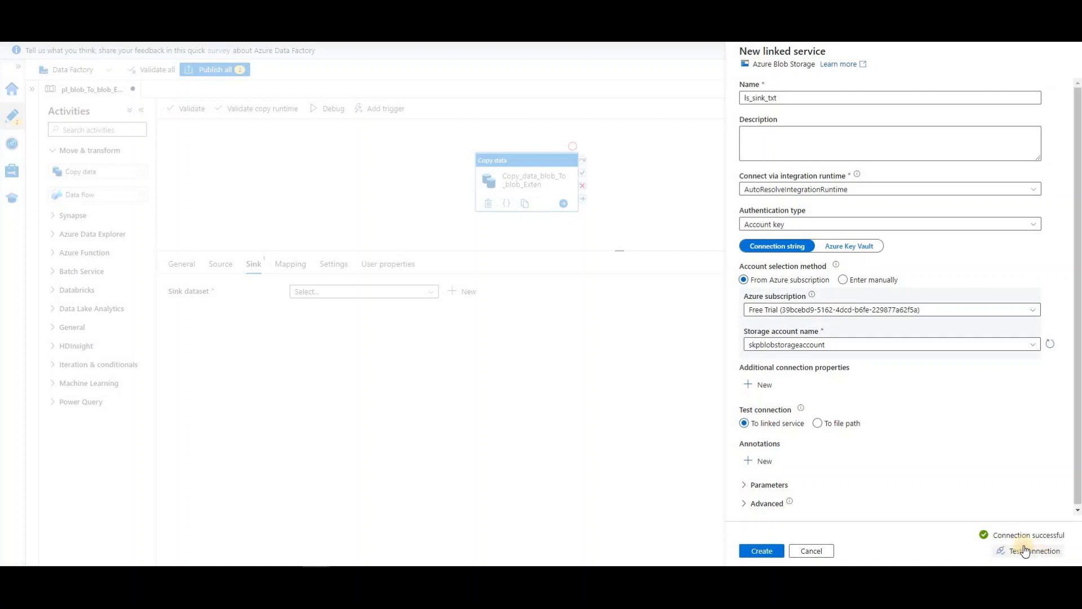
{"action": "left_click", "coordinate": [764, 553]}
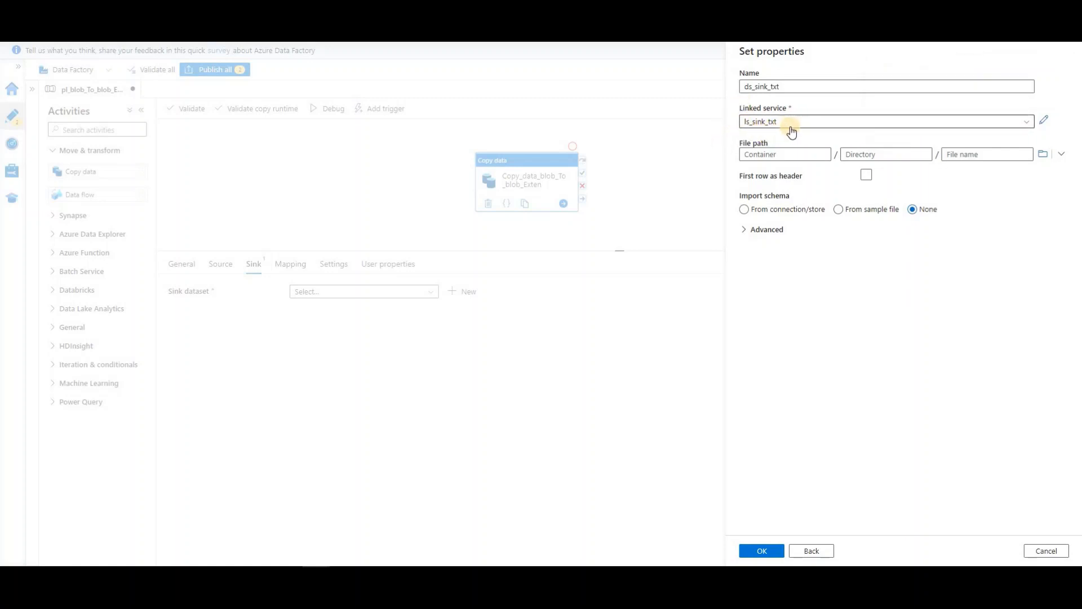
Step: Set the sink dataset's file path to the sink container with no directory or file name, and create the dataset
{"action": "left_click", "coordinate": [1044, 157]}
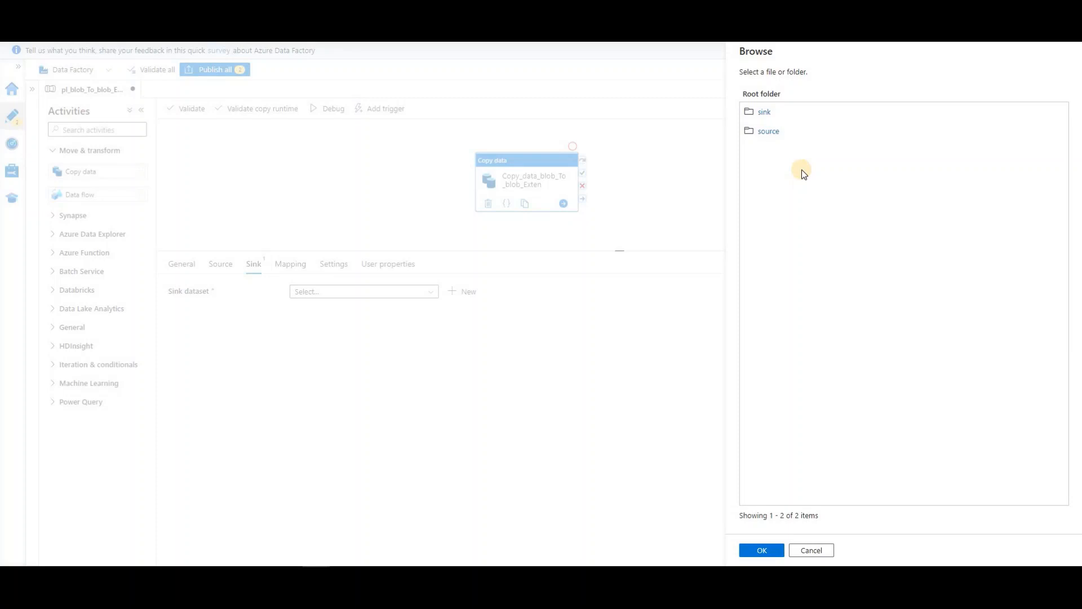
{"action": "left_click", "coordinate": [766, 114]}
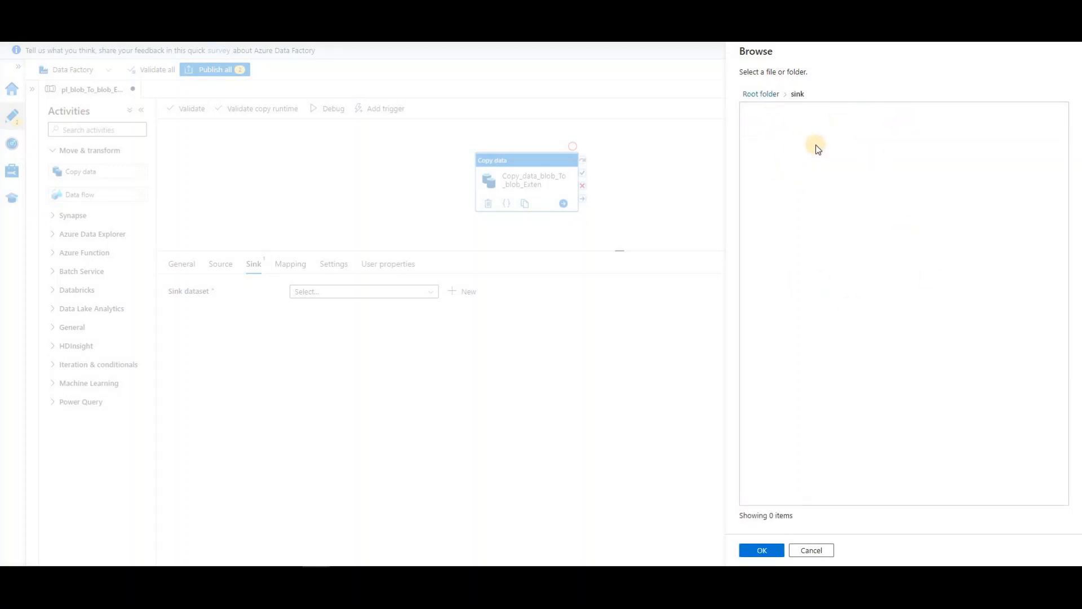
{"action": "left_click", "coordinate": [762, 552]}
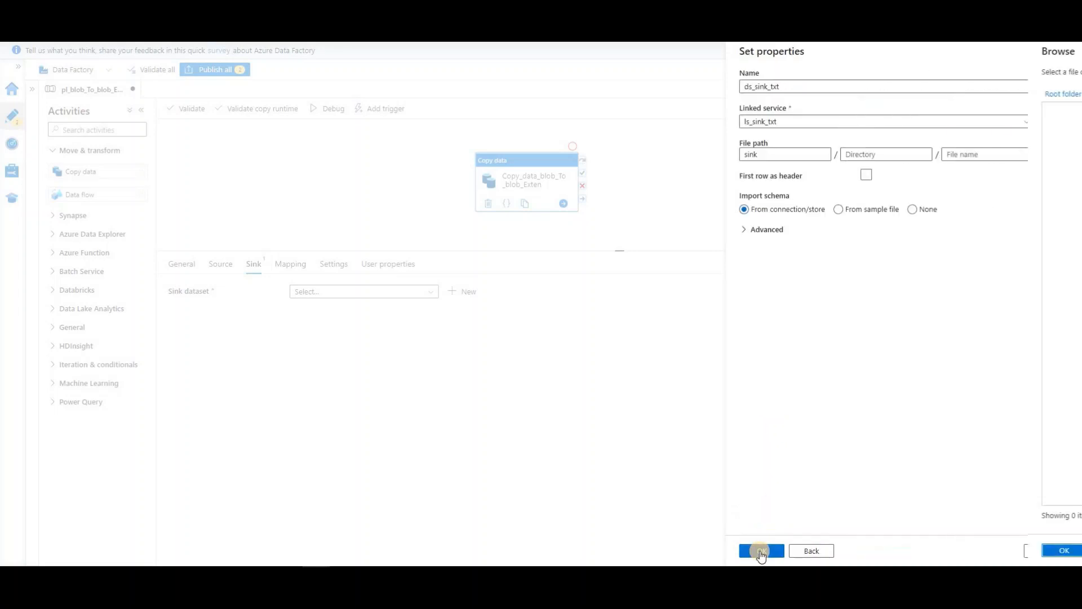
{"action": "left_click_drag", "start_coordinate": [772, 156], "coordinate": [737, 157]}
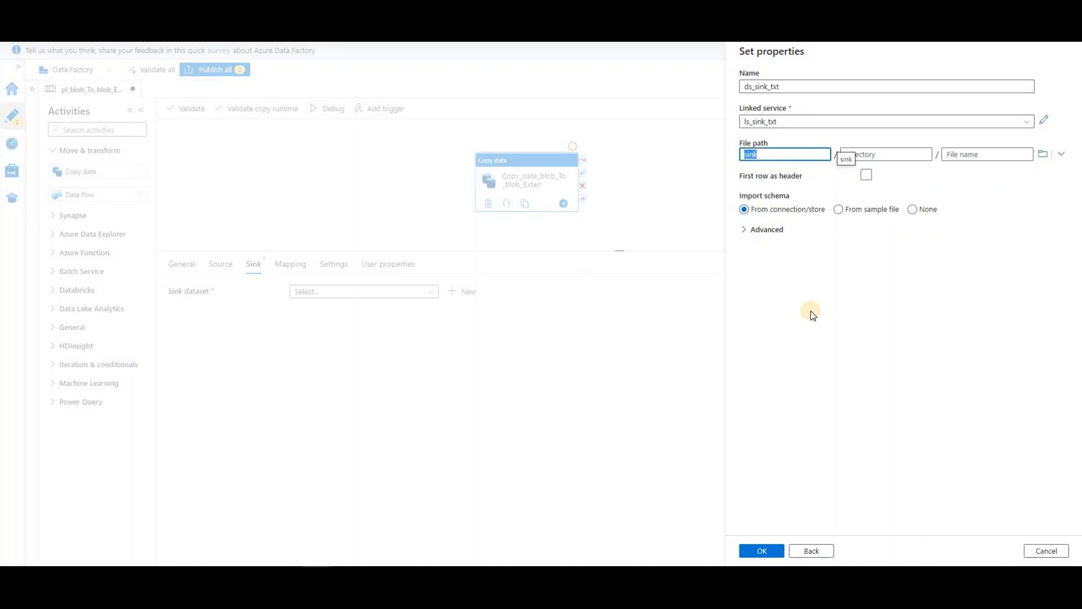
{"action": "left_click", "coordinate": [825, 333]}
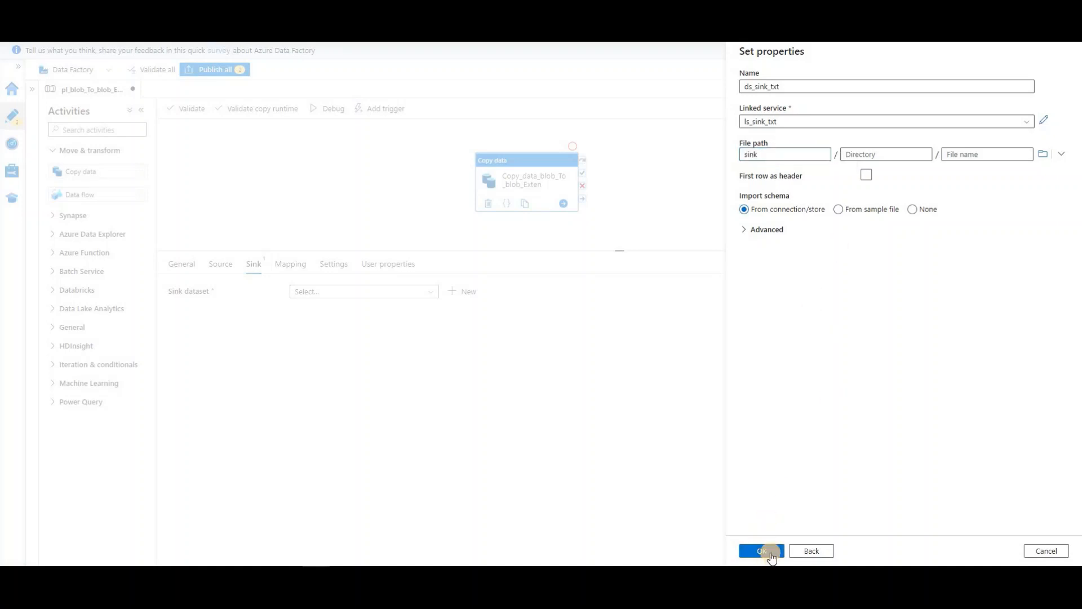
{"action": "left_click", "coordinate": [771, 556]}
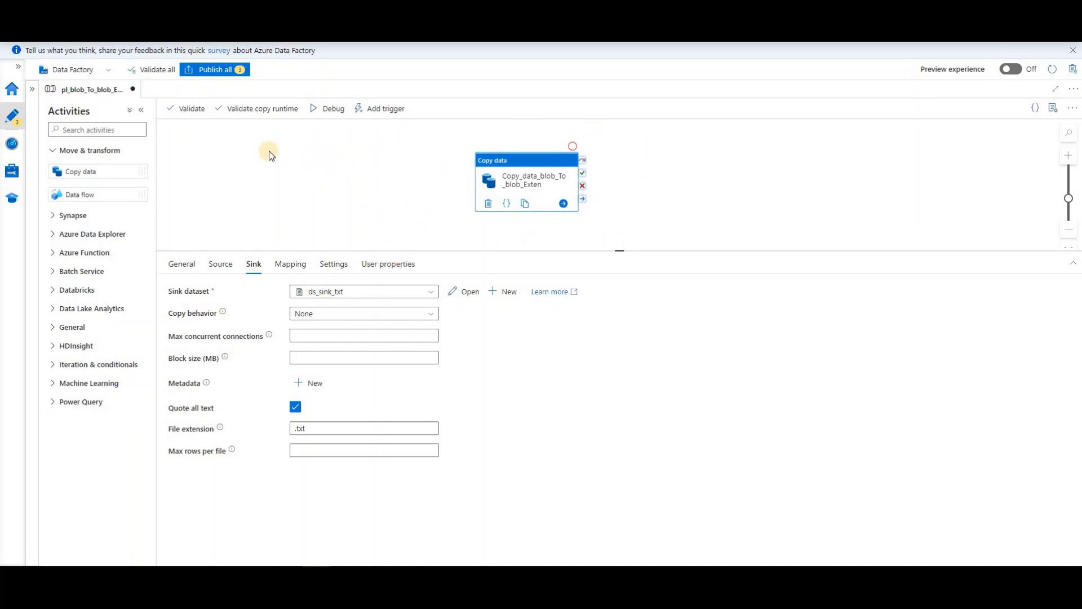
Step: Publish the new pipeline and its source and sink datasets, and start a debug run of the pipeline
{"action": "left_click", "coordinate": [226, 71]}
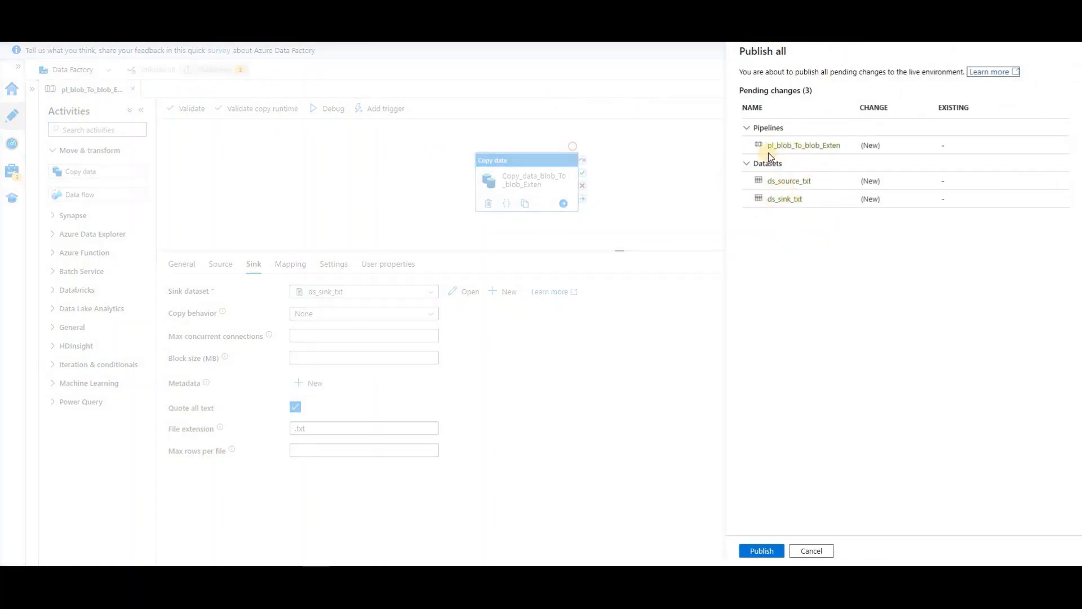
{"action": "left_click", "coordinate": [757, 550]}
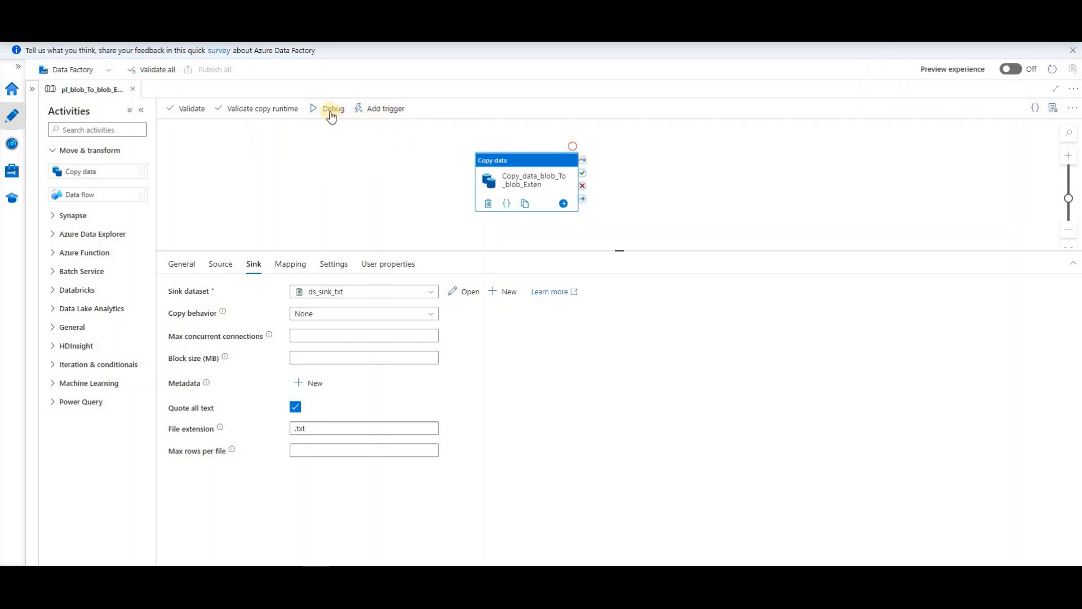
{"action": "left_click", "coordinate": [395, 112]}
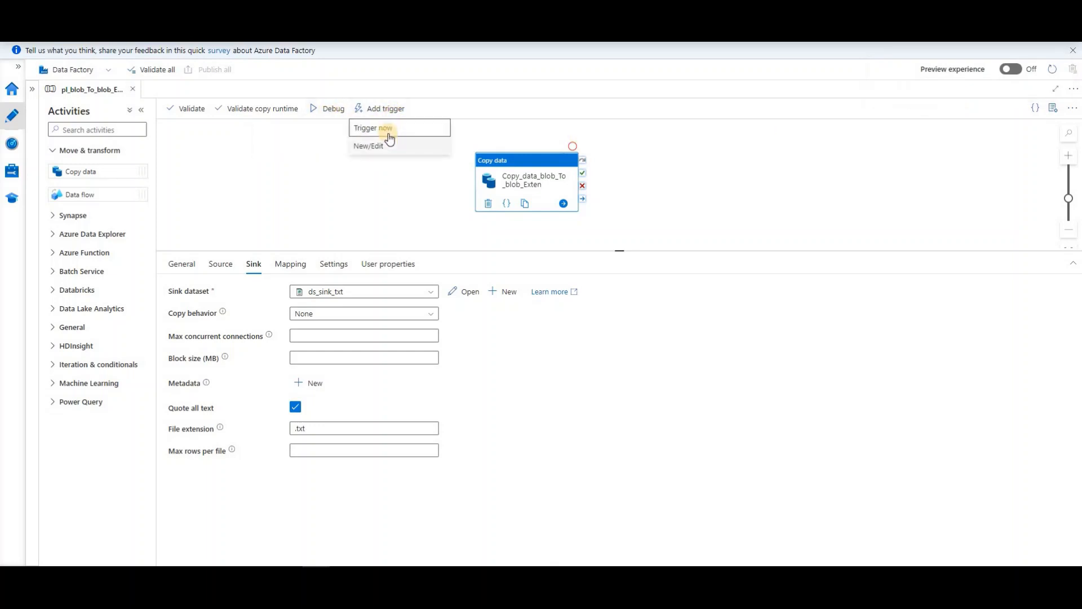
{"action": "left_click", "coordinate": [329, 116]}
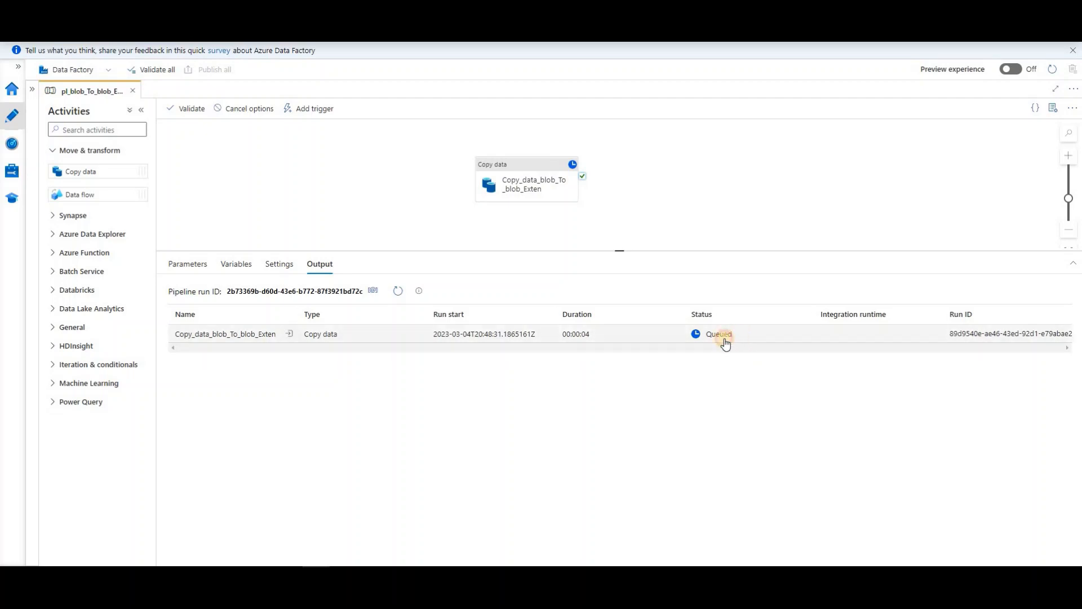
Step: Check the copy activity's status in the debug run output, refreshing it until the run finishes
{"action": "left_click_drag", "start_coordinate": [732, 333], "coordinate": [705, 335]}
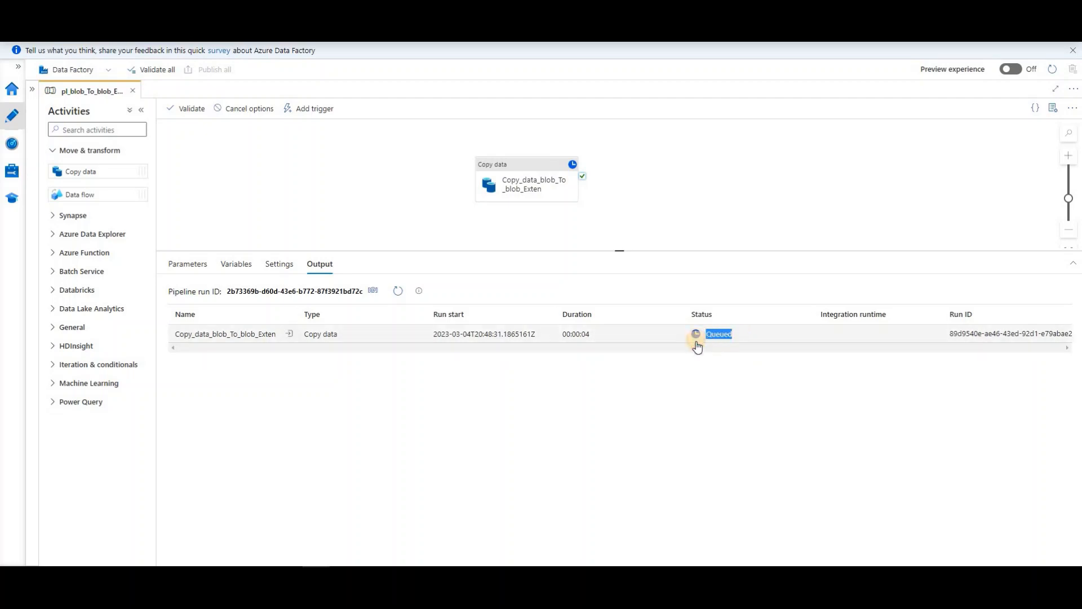
{"action": "left_click", "coordinate": [397, 291]}
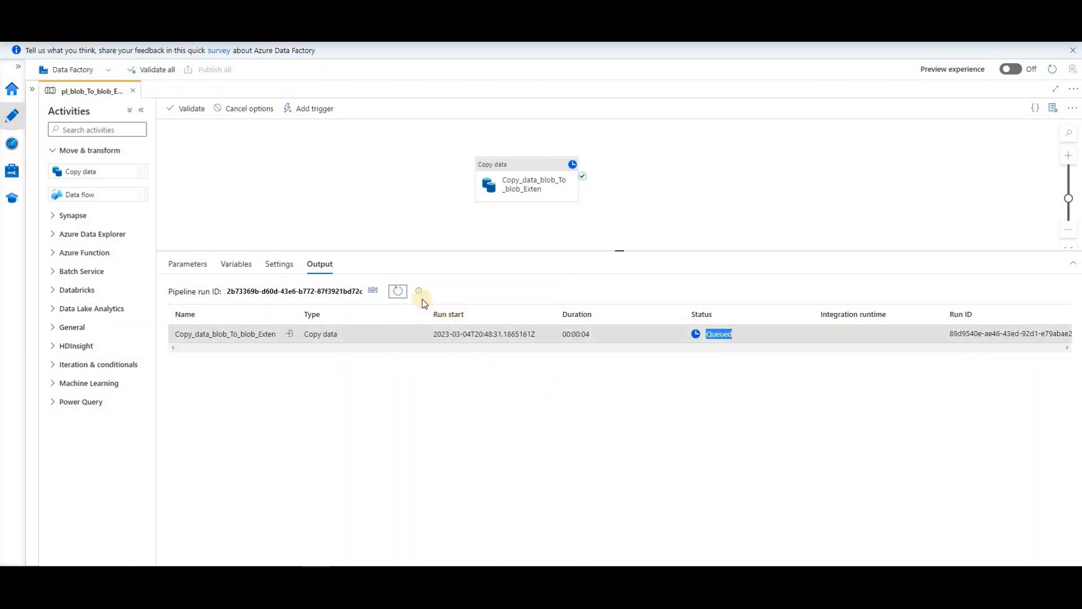
{"action": "left_click", "coordinate": [398, 291]}
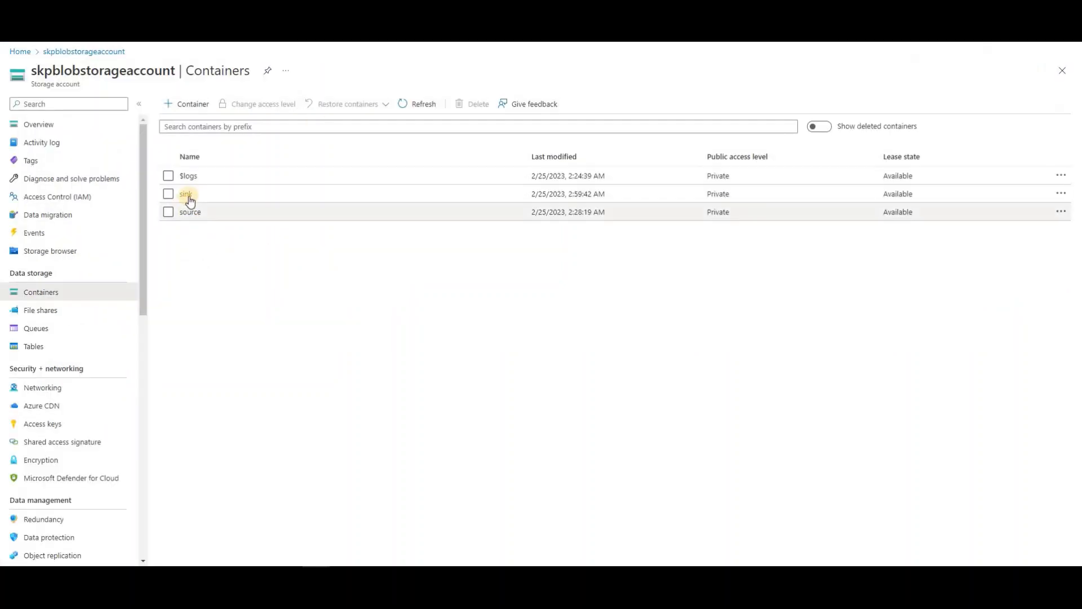
Step: In the Azure portal, compare the files in skpblobstorageaccount's sink container with those in its source container
{"action": "left_click", "coordinate": [186, 194]}
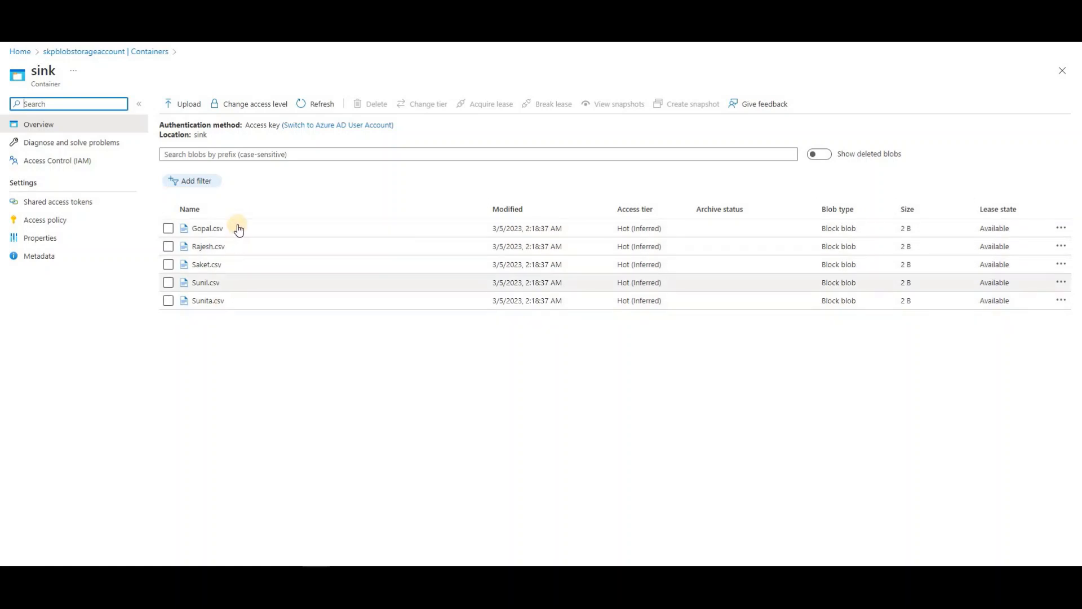
{"action": "left_click", "coordinate": [142, 51]}
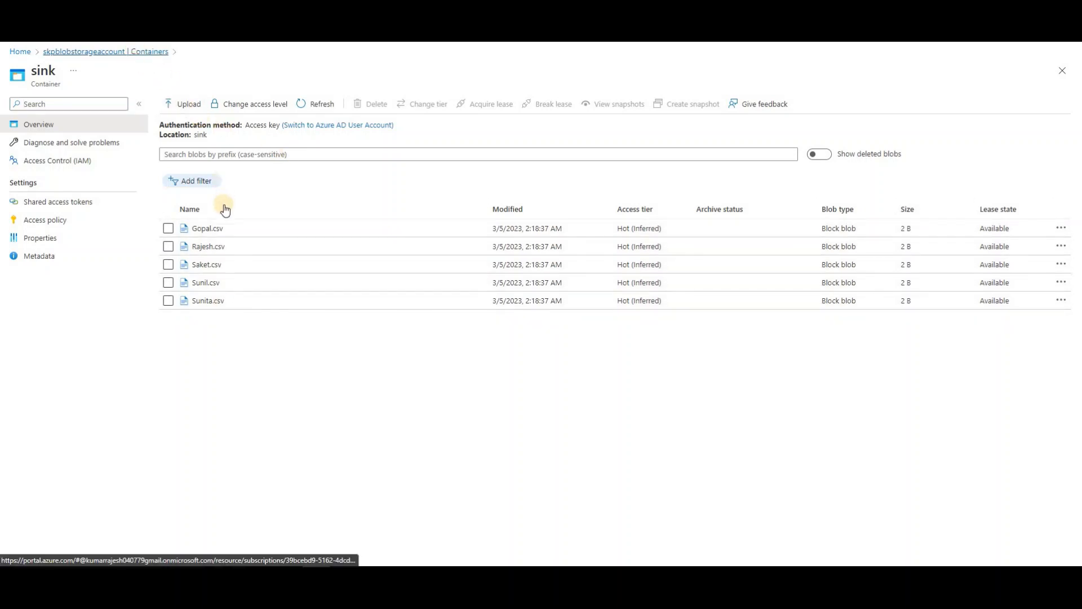
{"action": "left_click", "coordinate": [190, 211]}
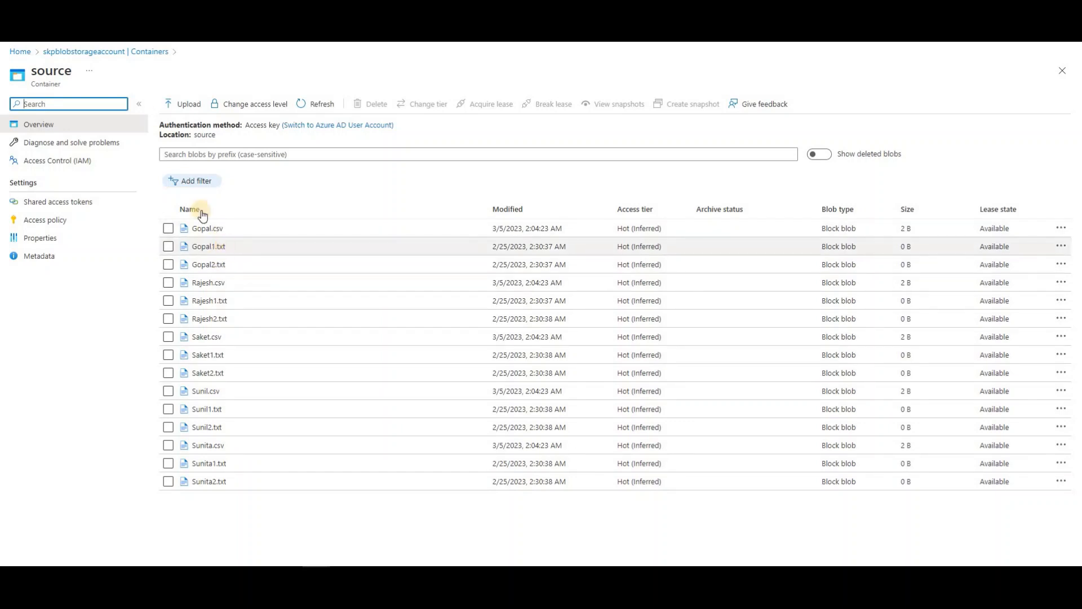
{"action": "left_click", "coordinate": [136, 51]}
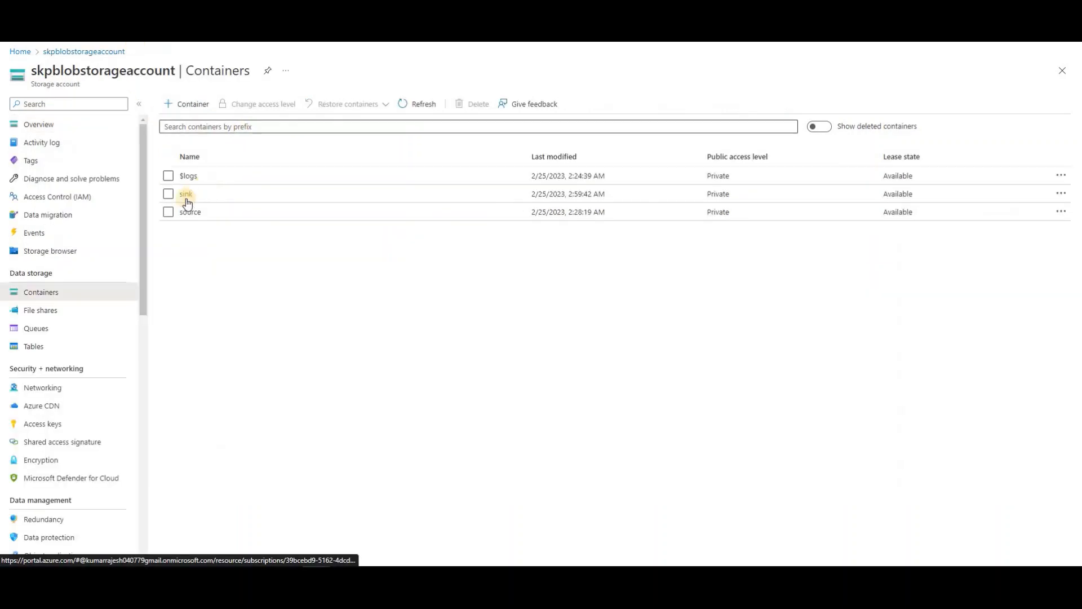
{"action": "left_click", "coordinate": [185, 194]}
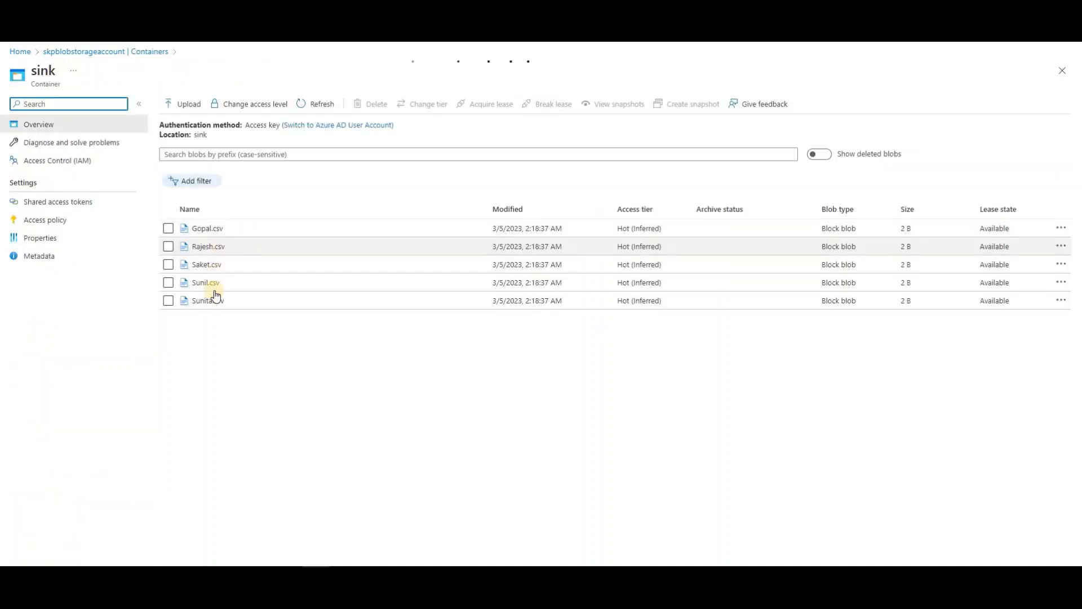